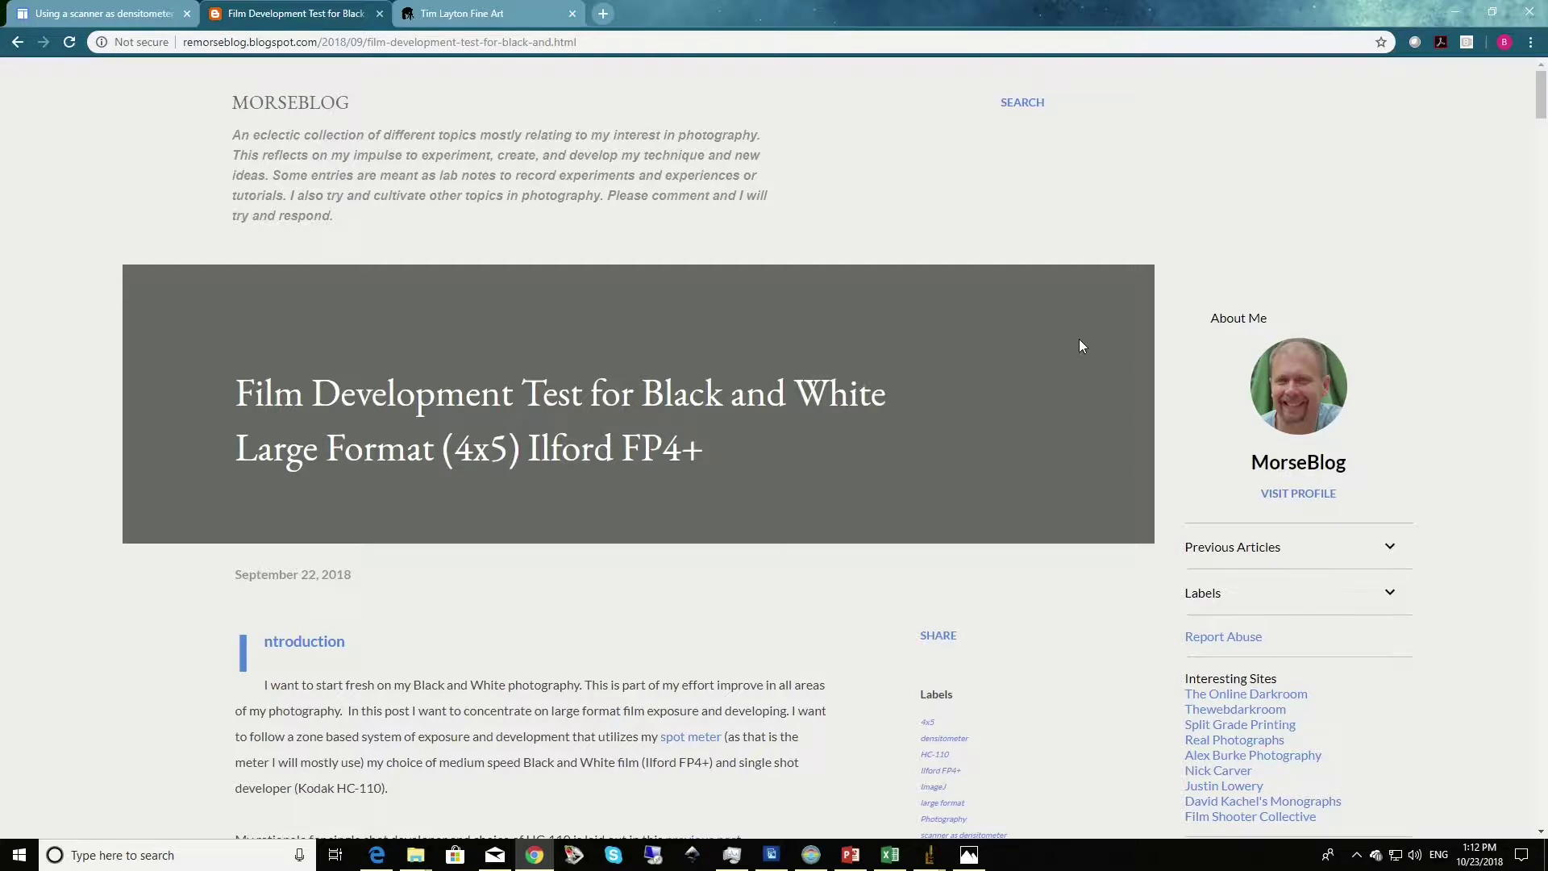
Read down the MorseBlog film test post, return to the top, and go to the Tim Layton Fine Art tab
{"action": "scroll", "coordinate": [1080, 345], "scroll_direction": "down", "scroll_amount": 1}
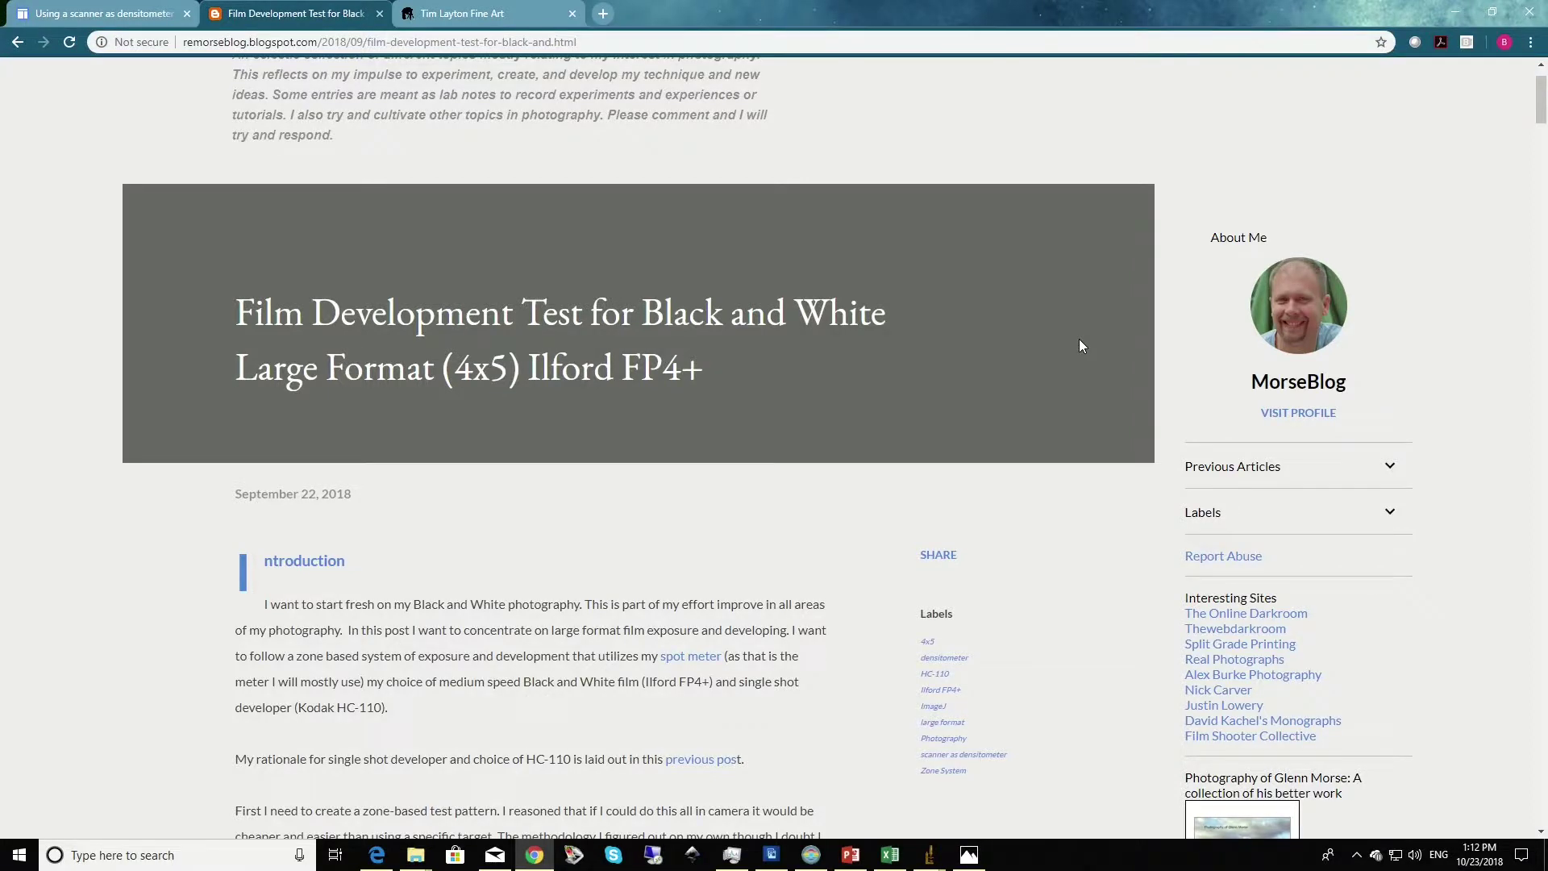
{"action": "scroll", "coordinate": [1081, 345], "scroll_direction": "down", "scroll_amount": 1}
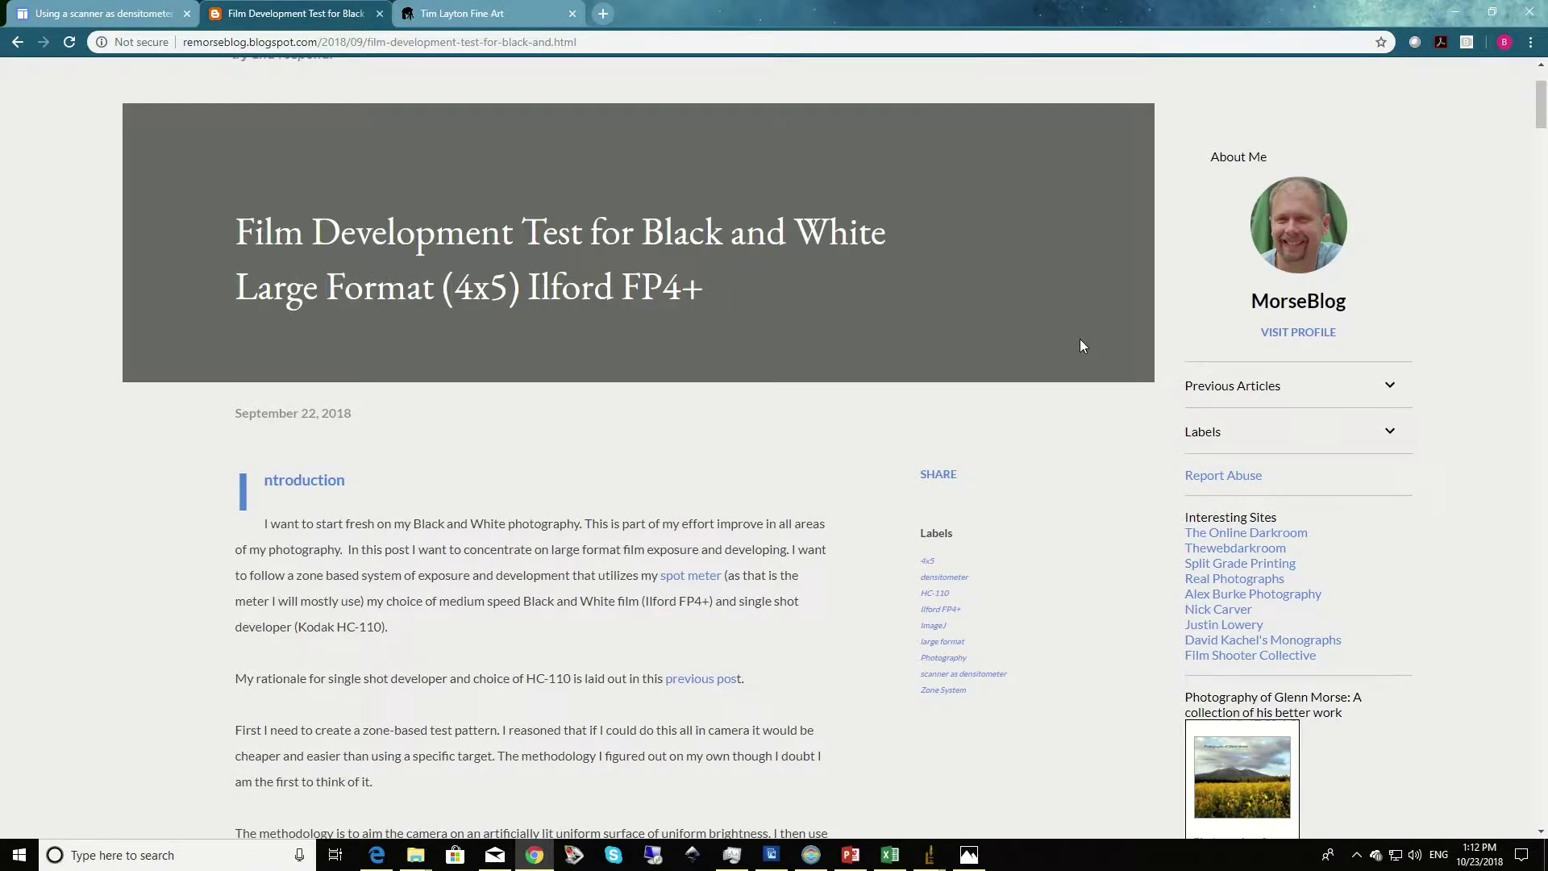
{"action": "scroll", "coordinate": [1083, 345], "scroll_direction": "down", "scroll_amount": 1}
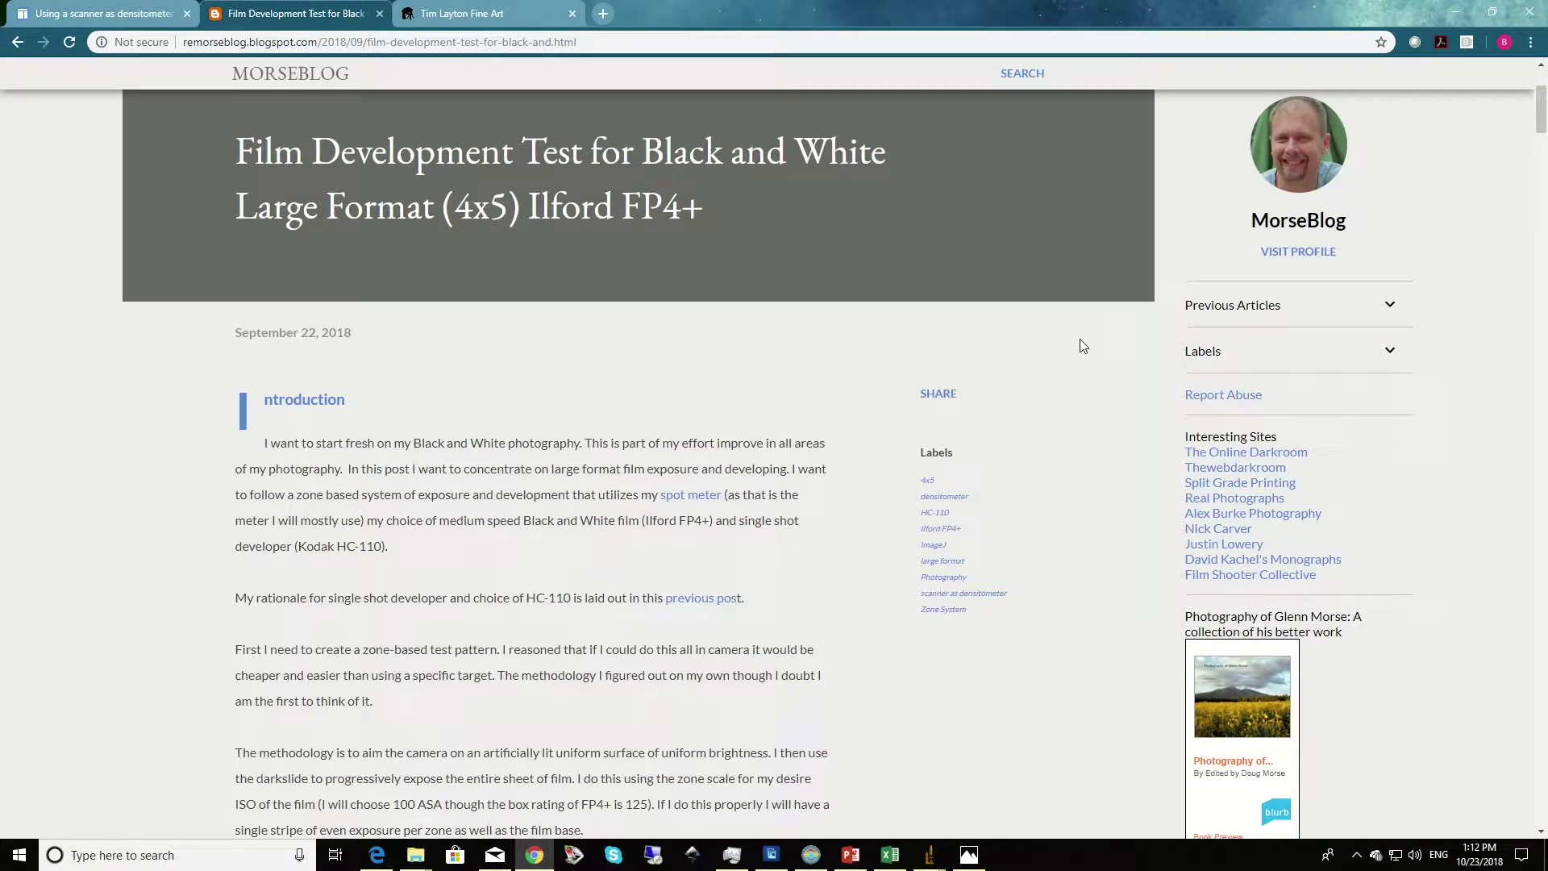
{"action": "scroll", "coordinate": [1083, 345], "scroll_direction": "down", "scroll_amount": 1}
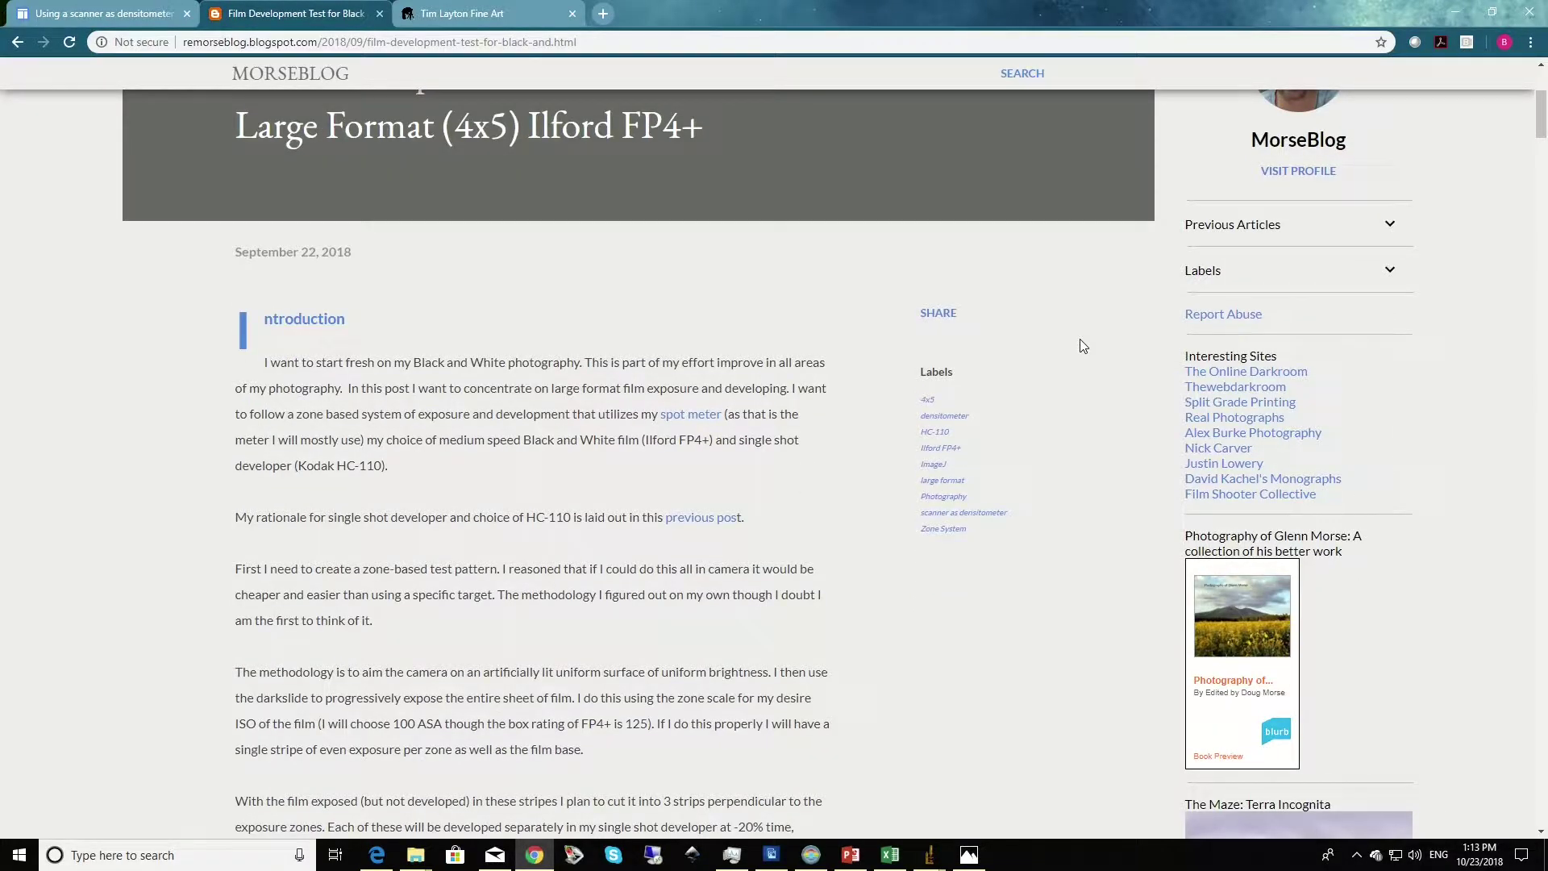
{"action": "scroll", "coordinate": [1083, 345], "scroll_direction": "down", "scroll_amount": 1}
{"action": "scroll", "coordinate": [1082, 345], "scroll_direction": "down", "scroll_amount": 1}
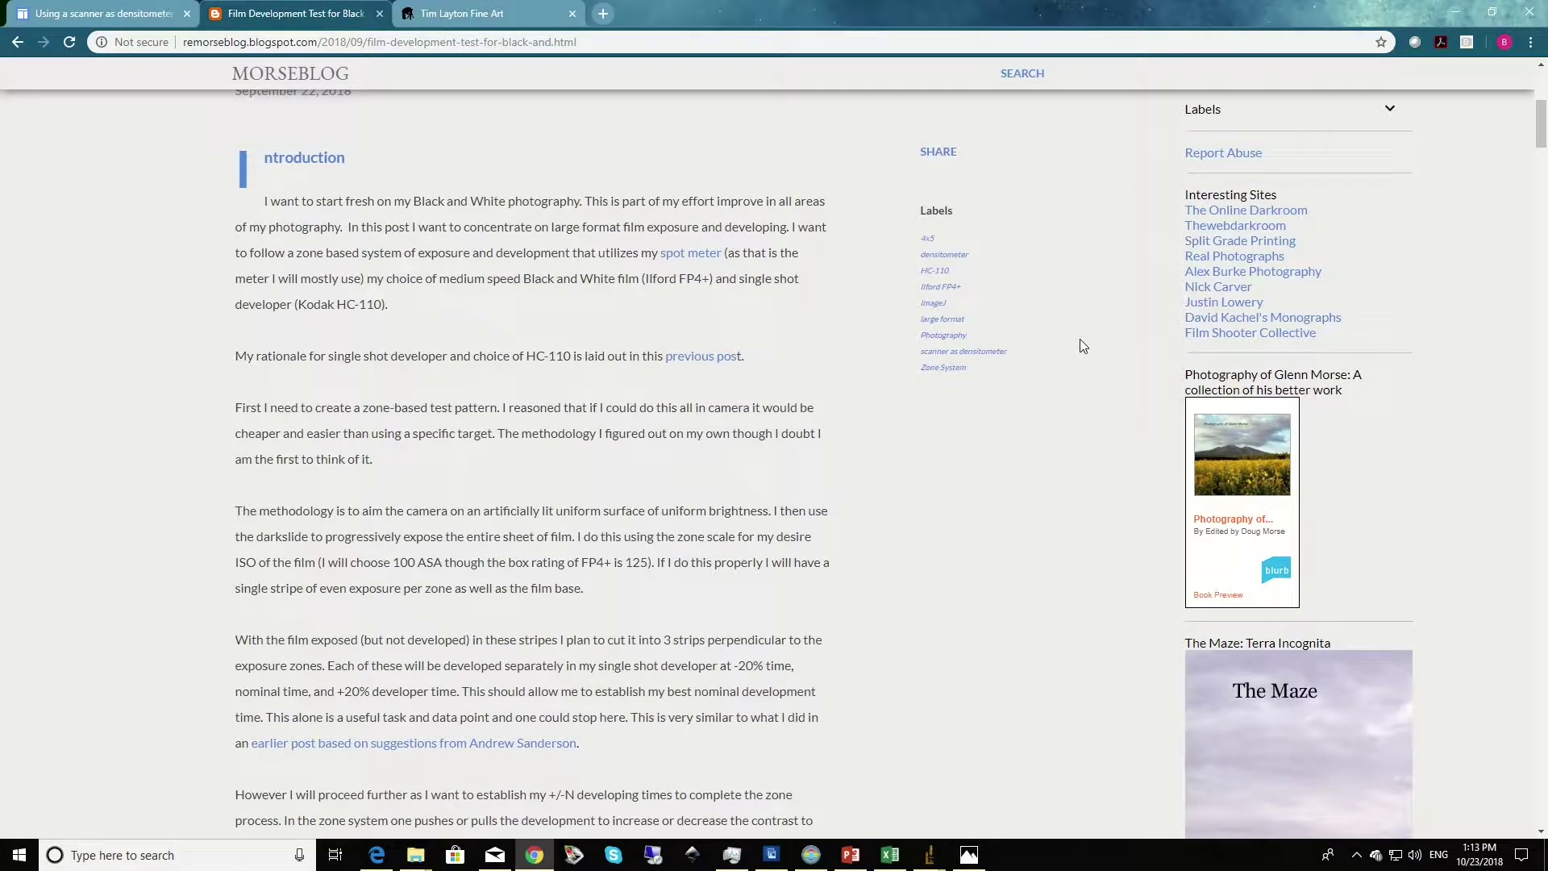
{"action": "scroll", "coordinate": [1082, 345], "scroll_direction": "down", "scroll_amount": 1}
{"action": "scroll", "coordinate": [1082, 345], "scroll_direction": "down", "scroll_amount": 3}
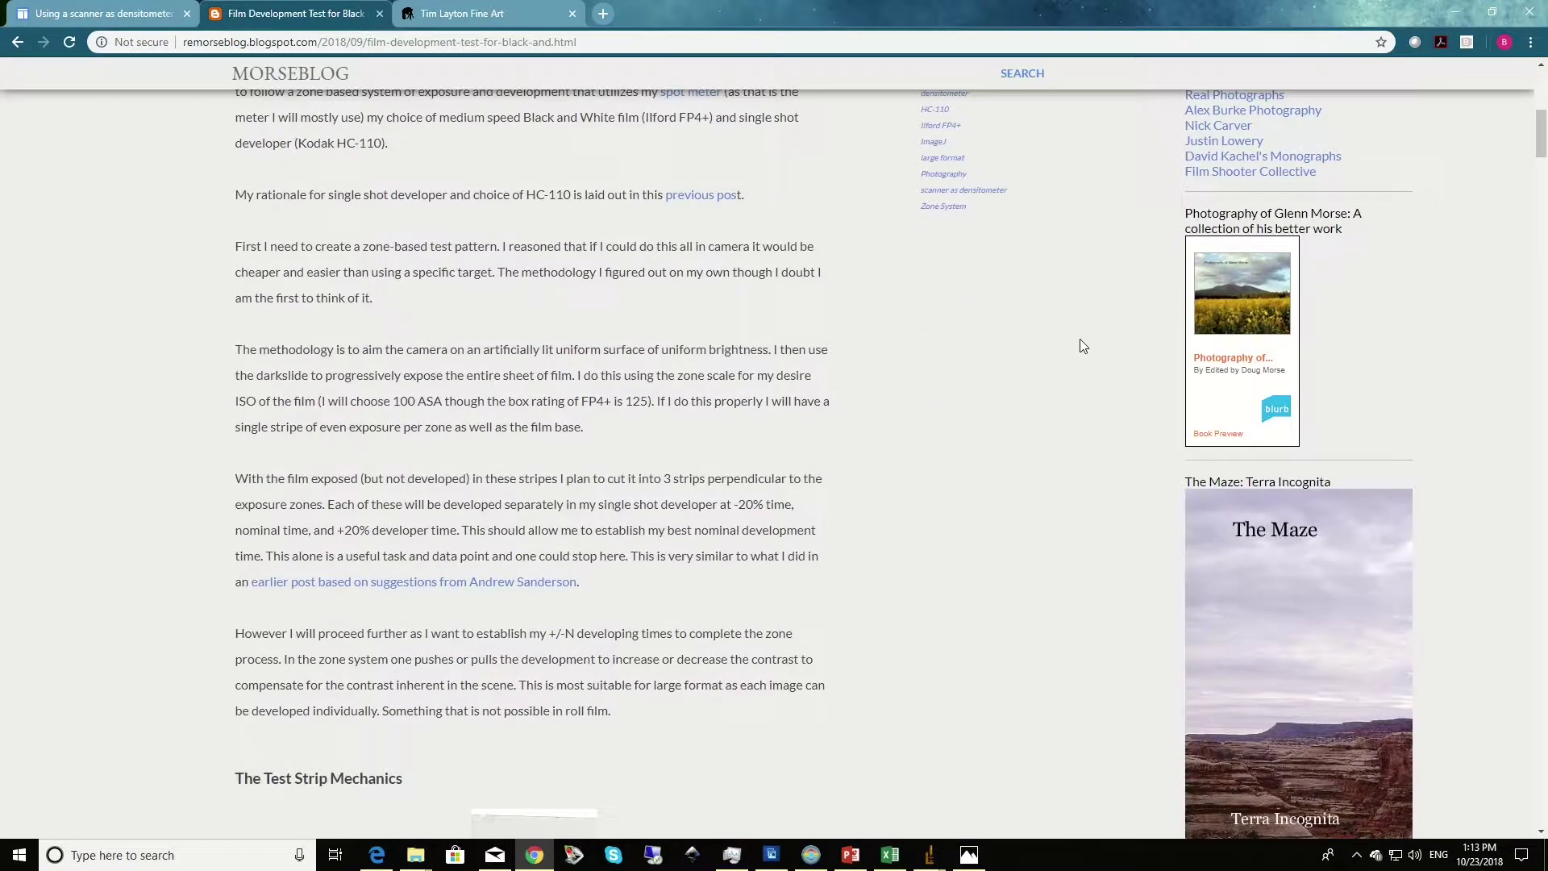
{"action": "scroll", "coordinate": [1082, 345], "scroll_direction": "down", "scroll_amount": 2}
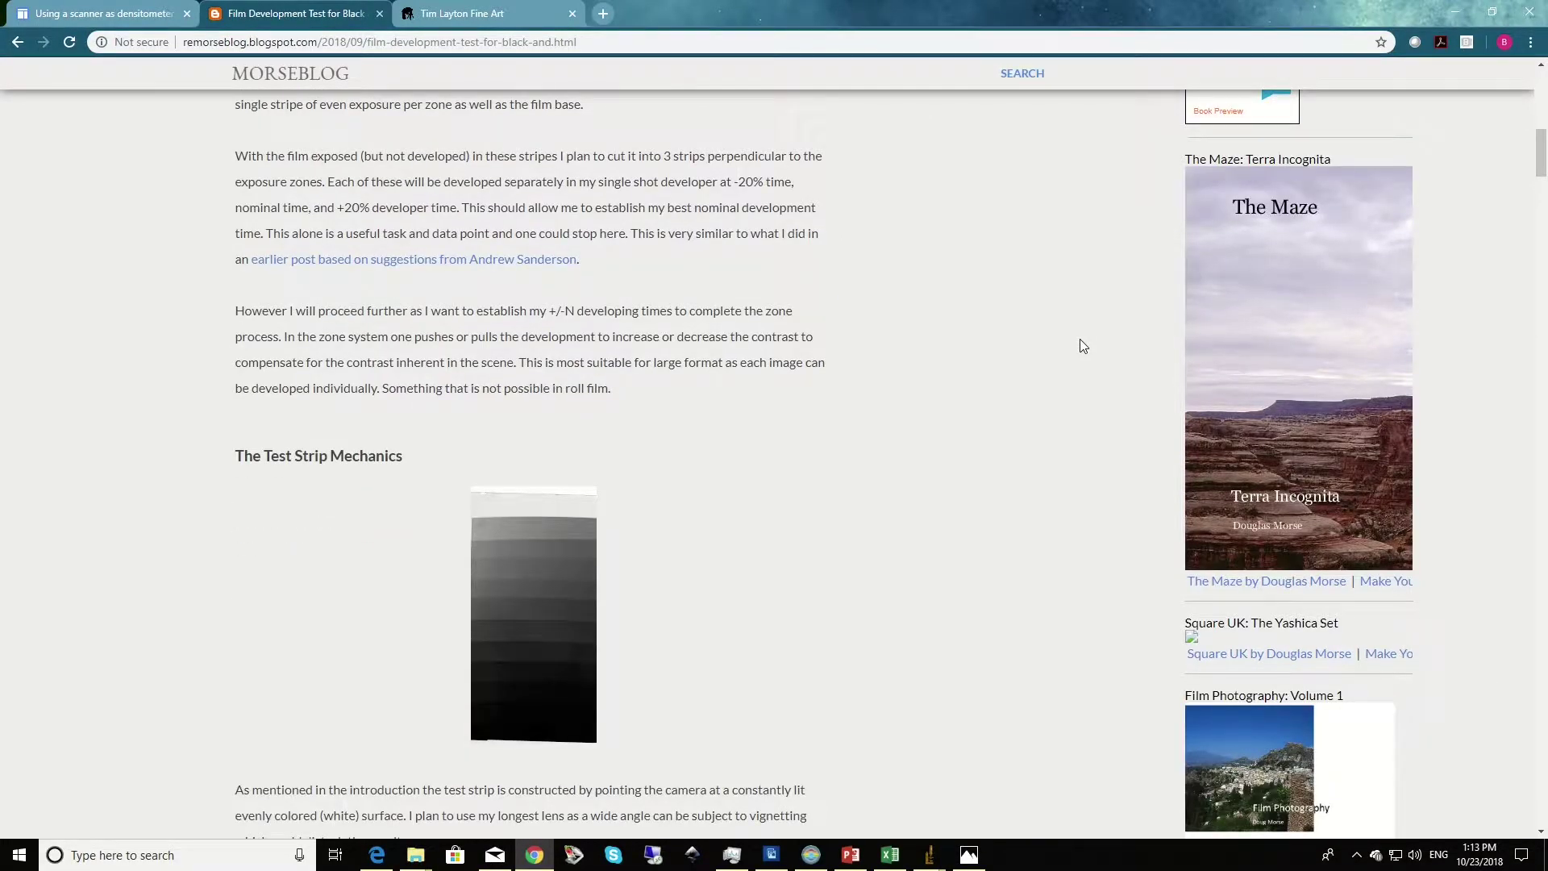
{"action": "scroll", "coordinate": [1083, 345], "scroll_direction": "up", "scroll_amount": 10}
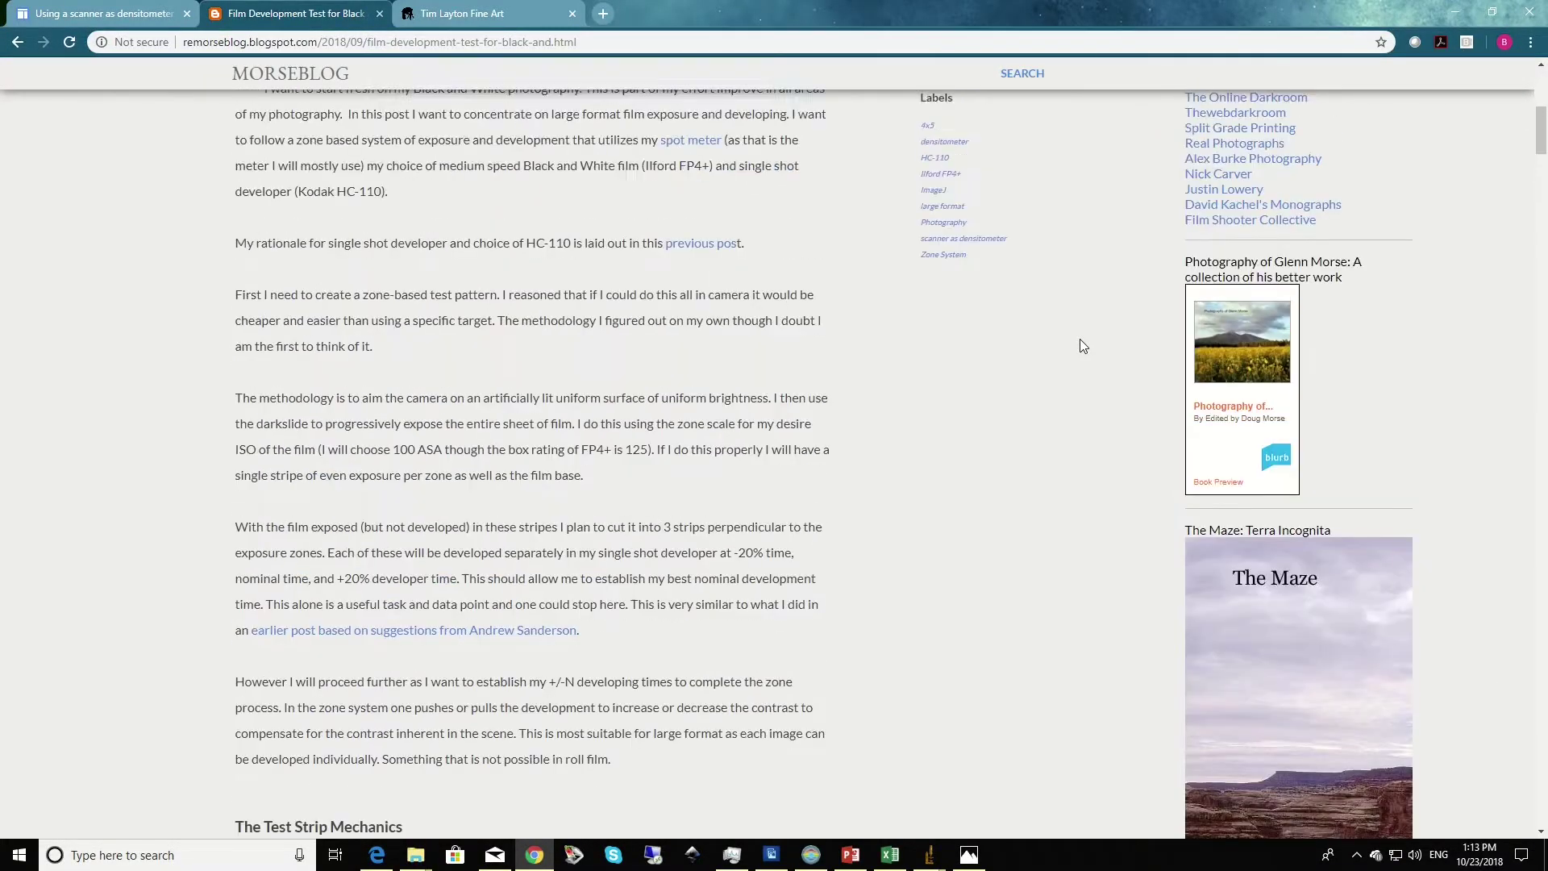
{"action": "scroll", "coordinate": [1081, 345], "scroll_direction": "up", "scroll_amount": 1}
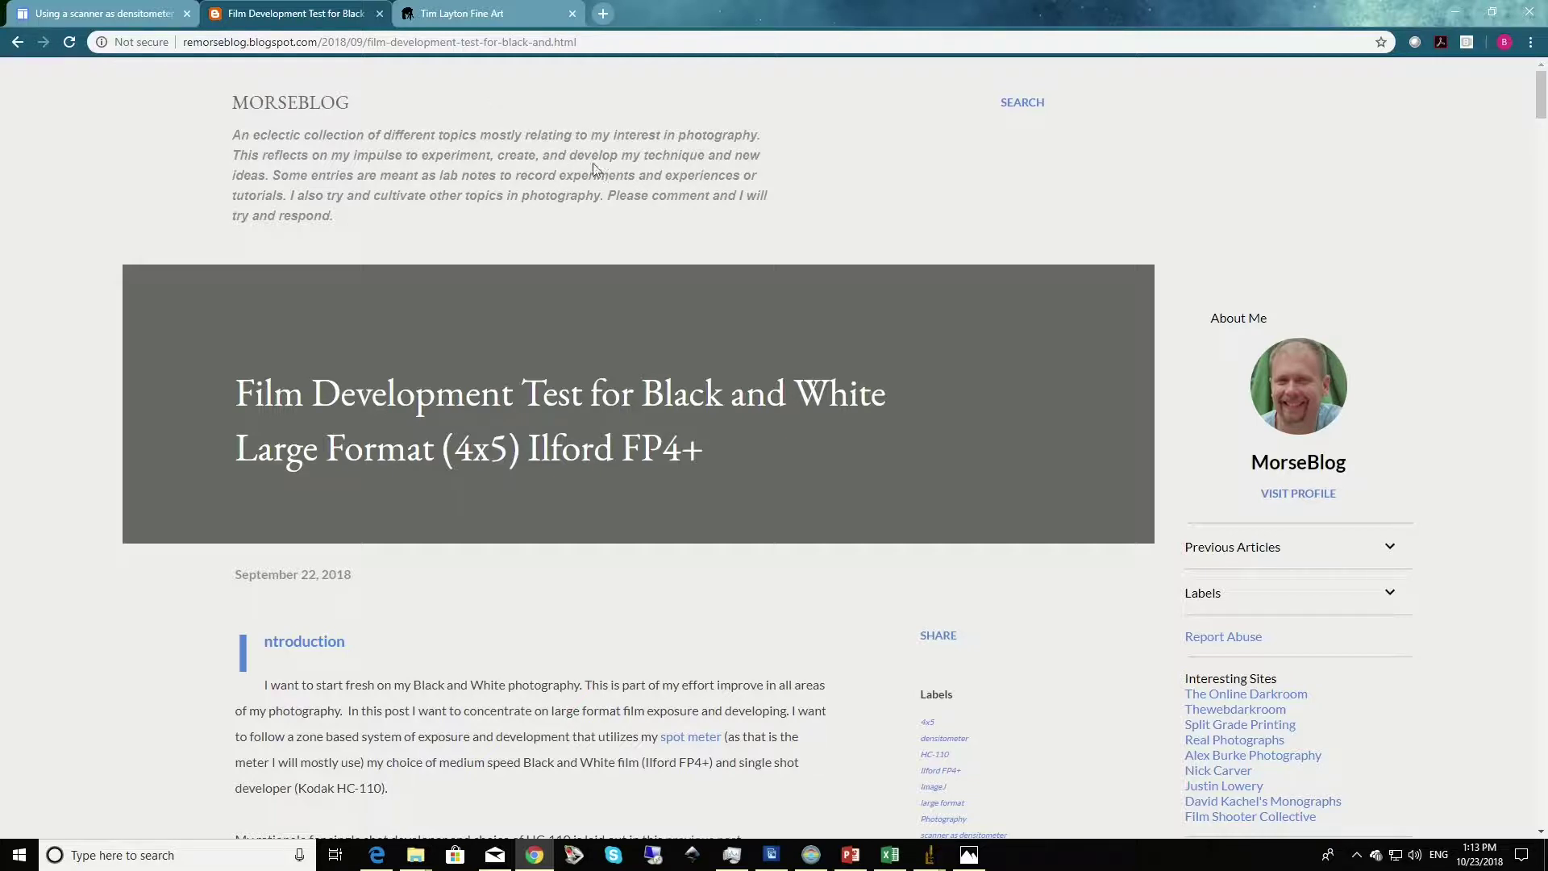
{"action": "left_click", "coordinate": [466, 17]}
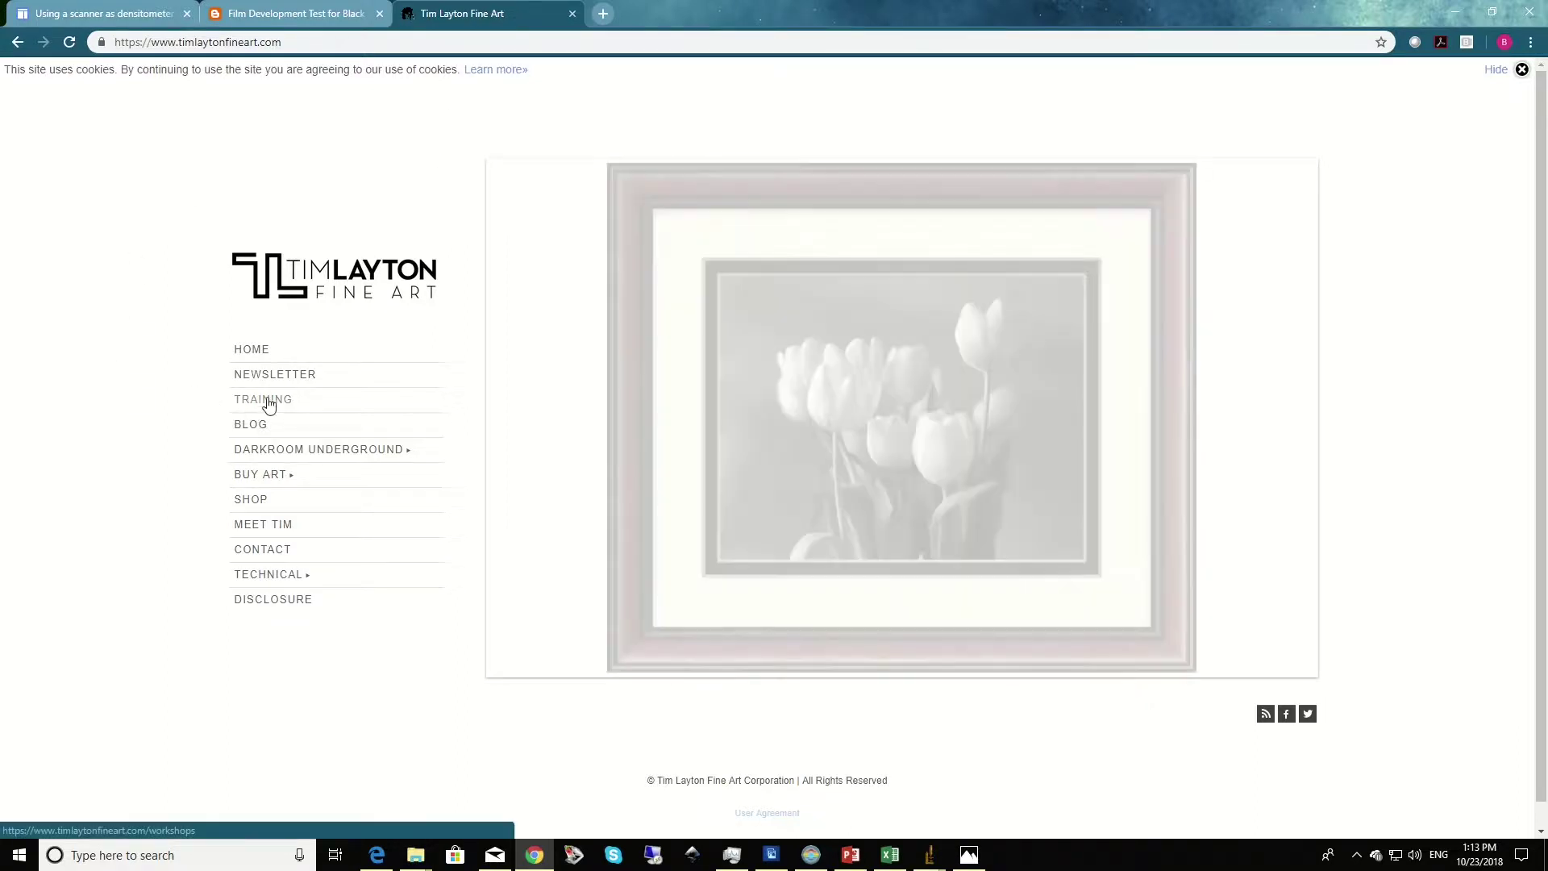
From TRAINING, open the Large Format Black & White Film Testing Video Workshop page and skim it
{"action": "left_click", "coordinate": [266, 399]}
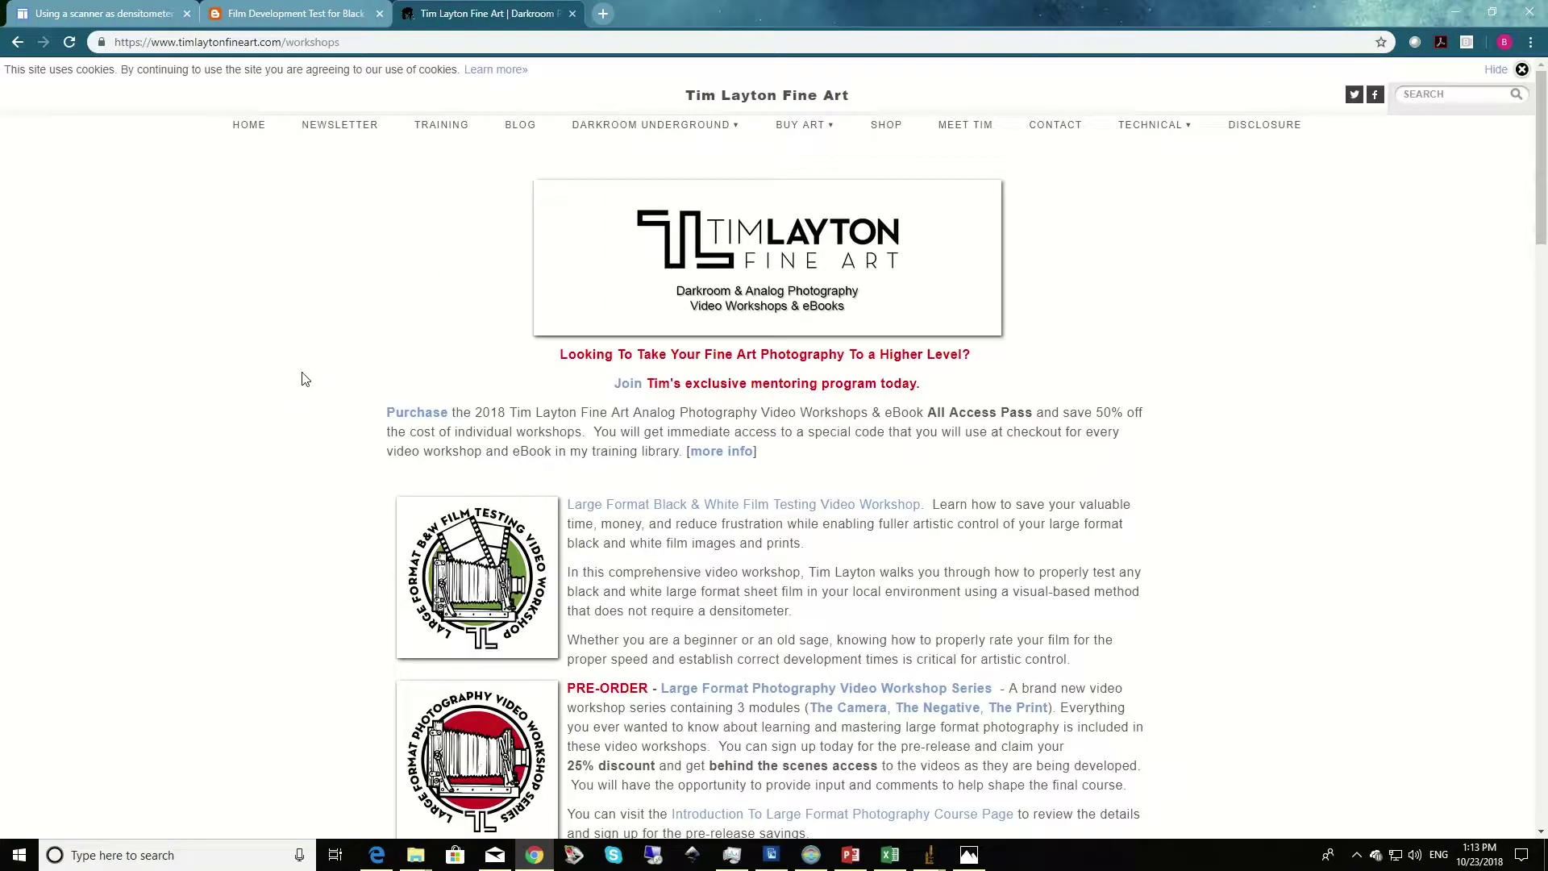
{"action": "left_click", "coordinate": [662, 508]}
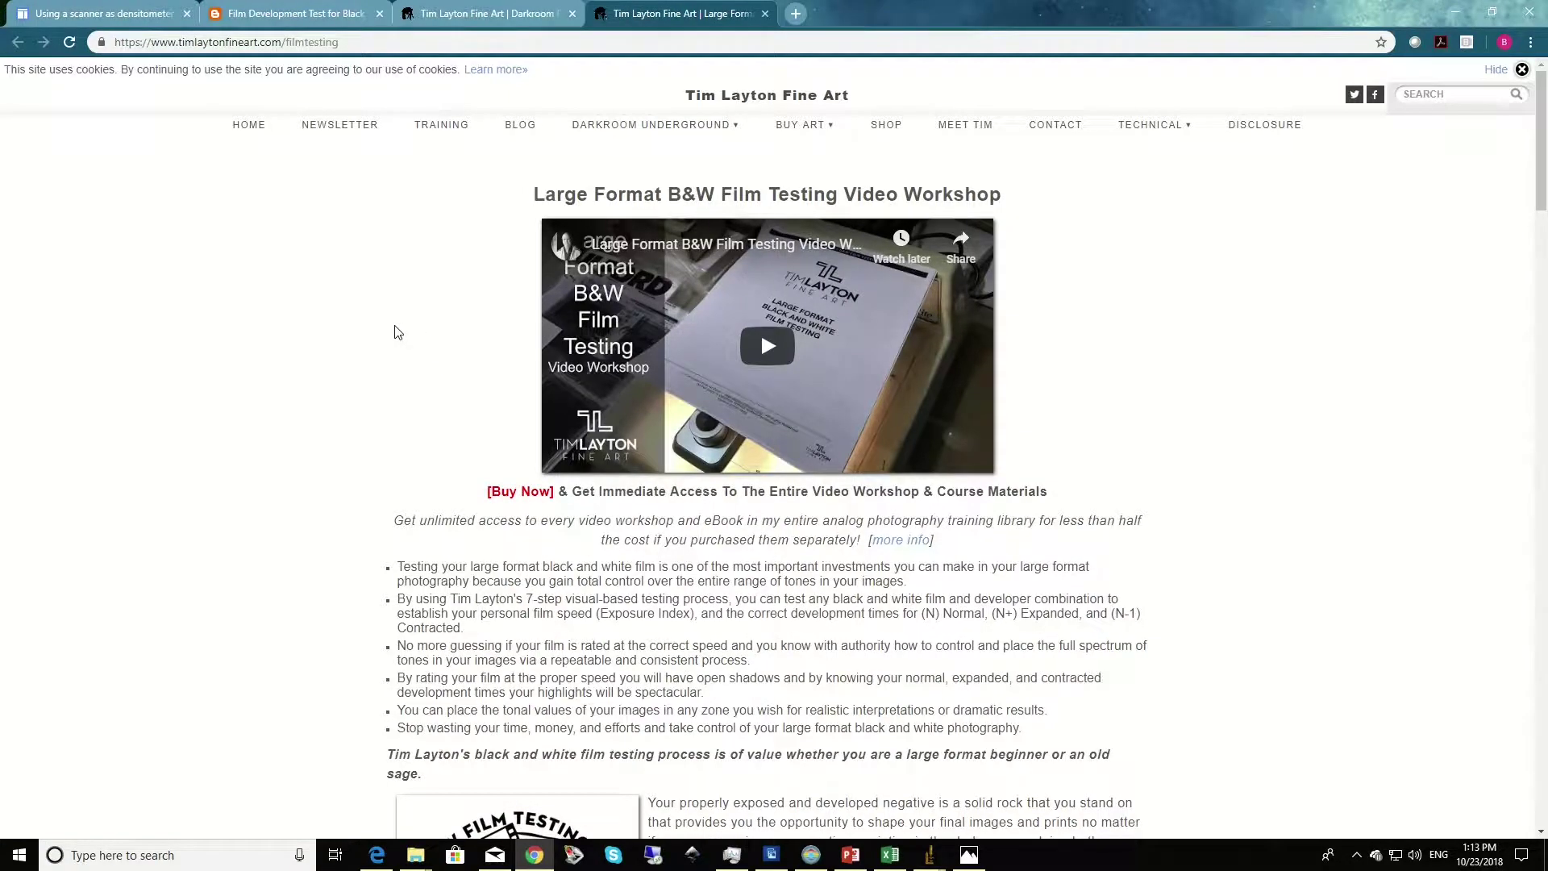
{"action": "scroll", "coordinate": [397, 332], "scroll_direction": "down", "scroll_amount": 1}
{"action": "scroll", "coordinate": [396, 332], "scroll_direction": "down", "scroll_amount": 6}
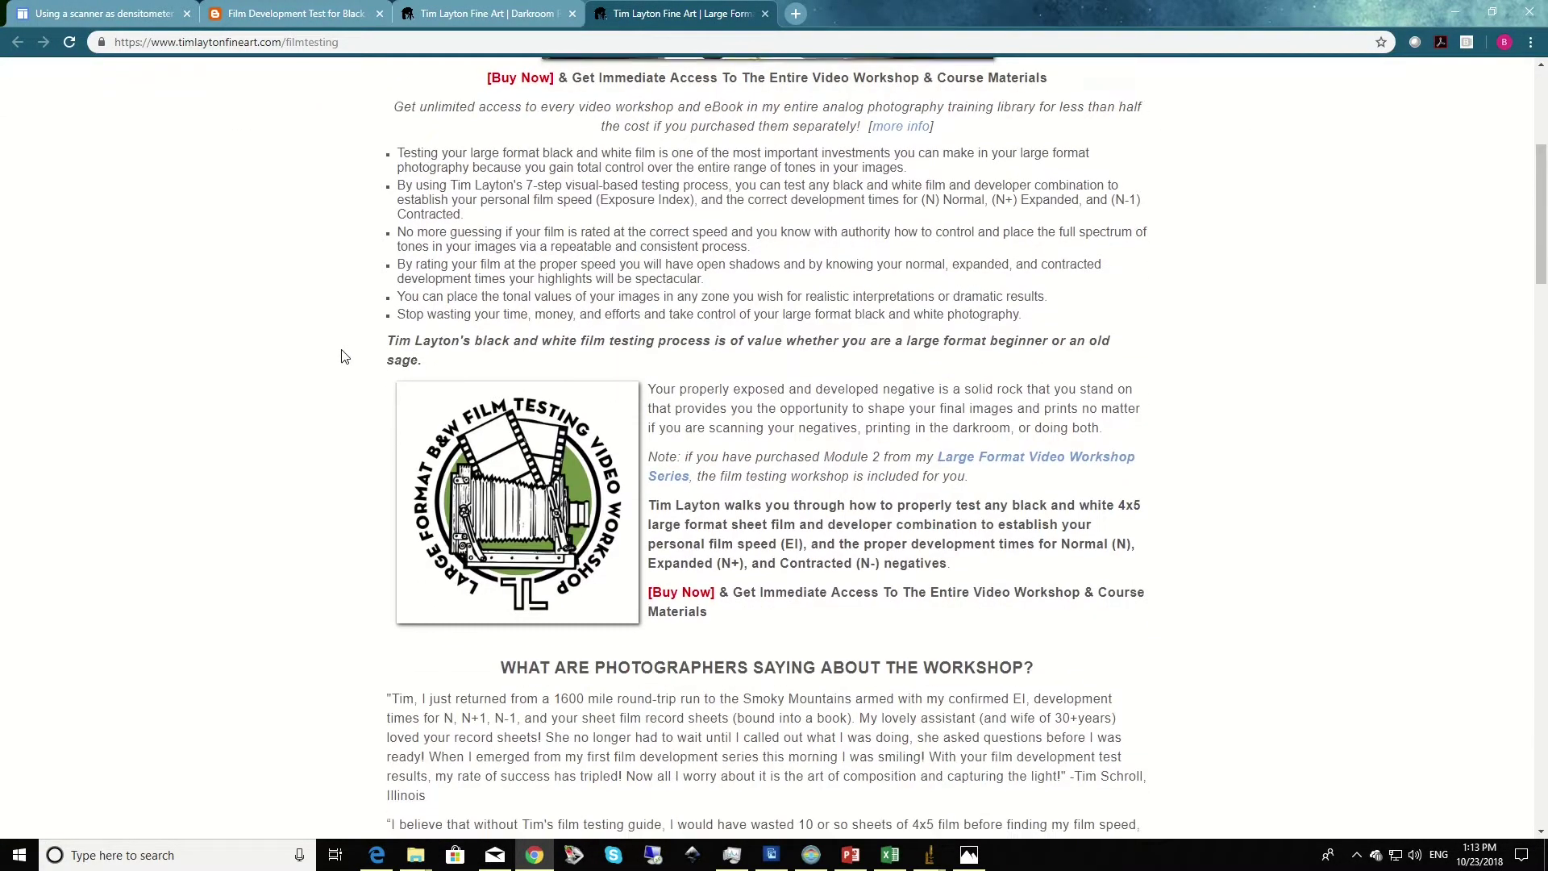
{"action": "scroll", "coordinate": [345, 355], "scroll_direction": "down", "scroll_amount": 2}
{"action": "scroll", "coordinate": [345, 355], "scroll_direction": "up", "scroll_amount": 9}
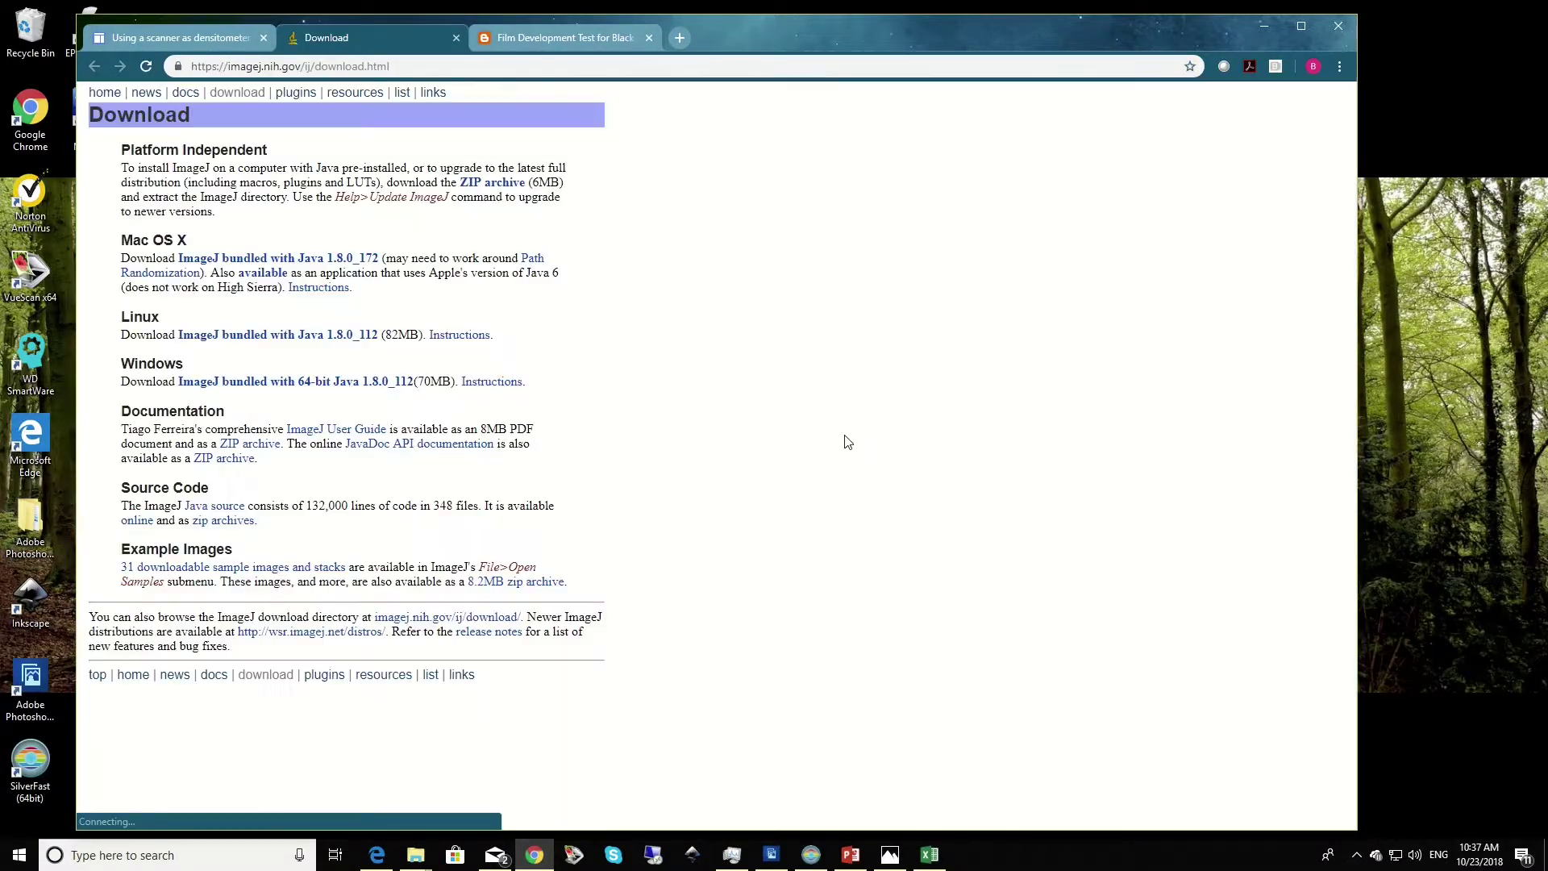
Download ImageJ for 64-bit Windows and launch it from the desktop ImageJ folder
{"action": "left_click", "coordinate": [285, 381]}
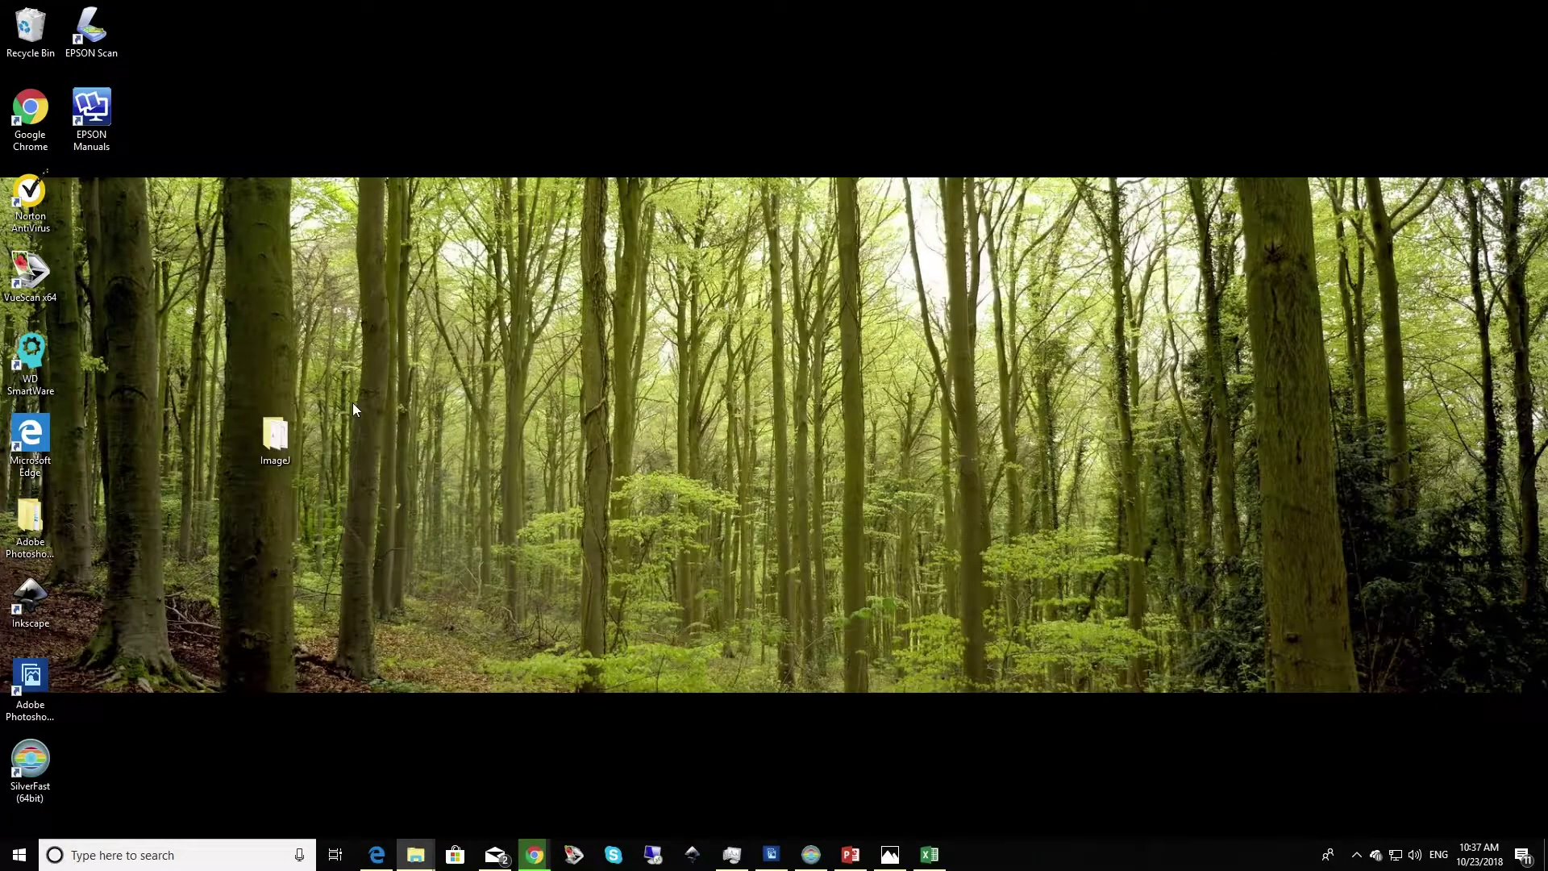
{"action": "double_click", "coordinate": [272, 432]}
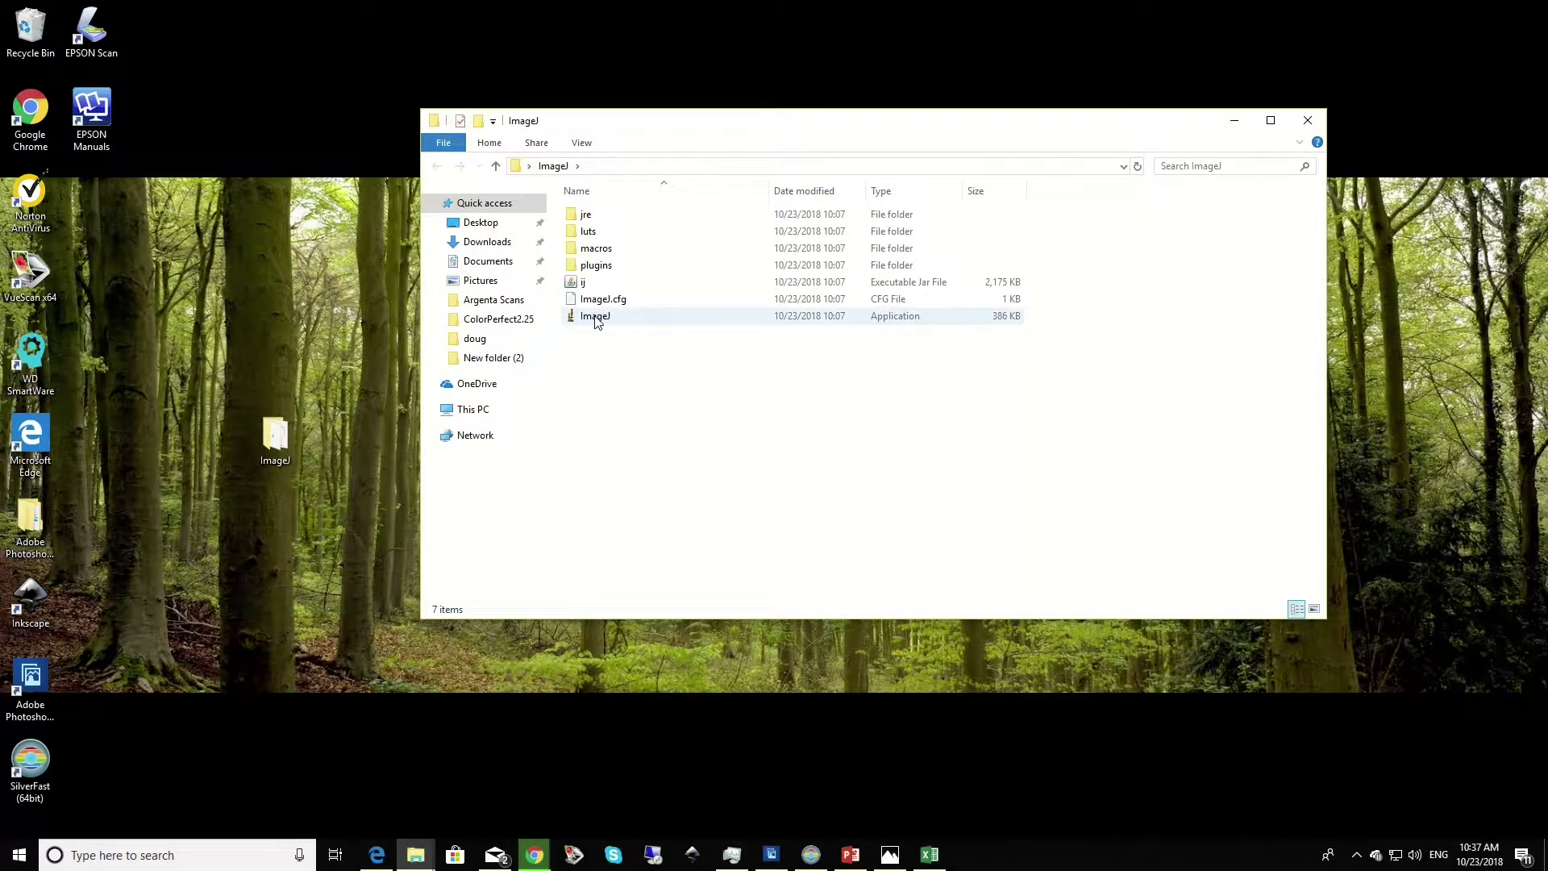
{"action": "double_click", "coordinate": [596, 317]}
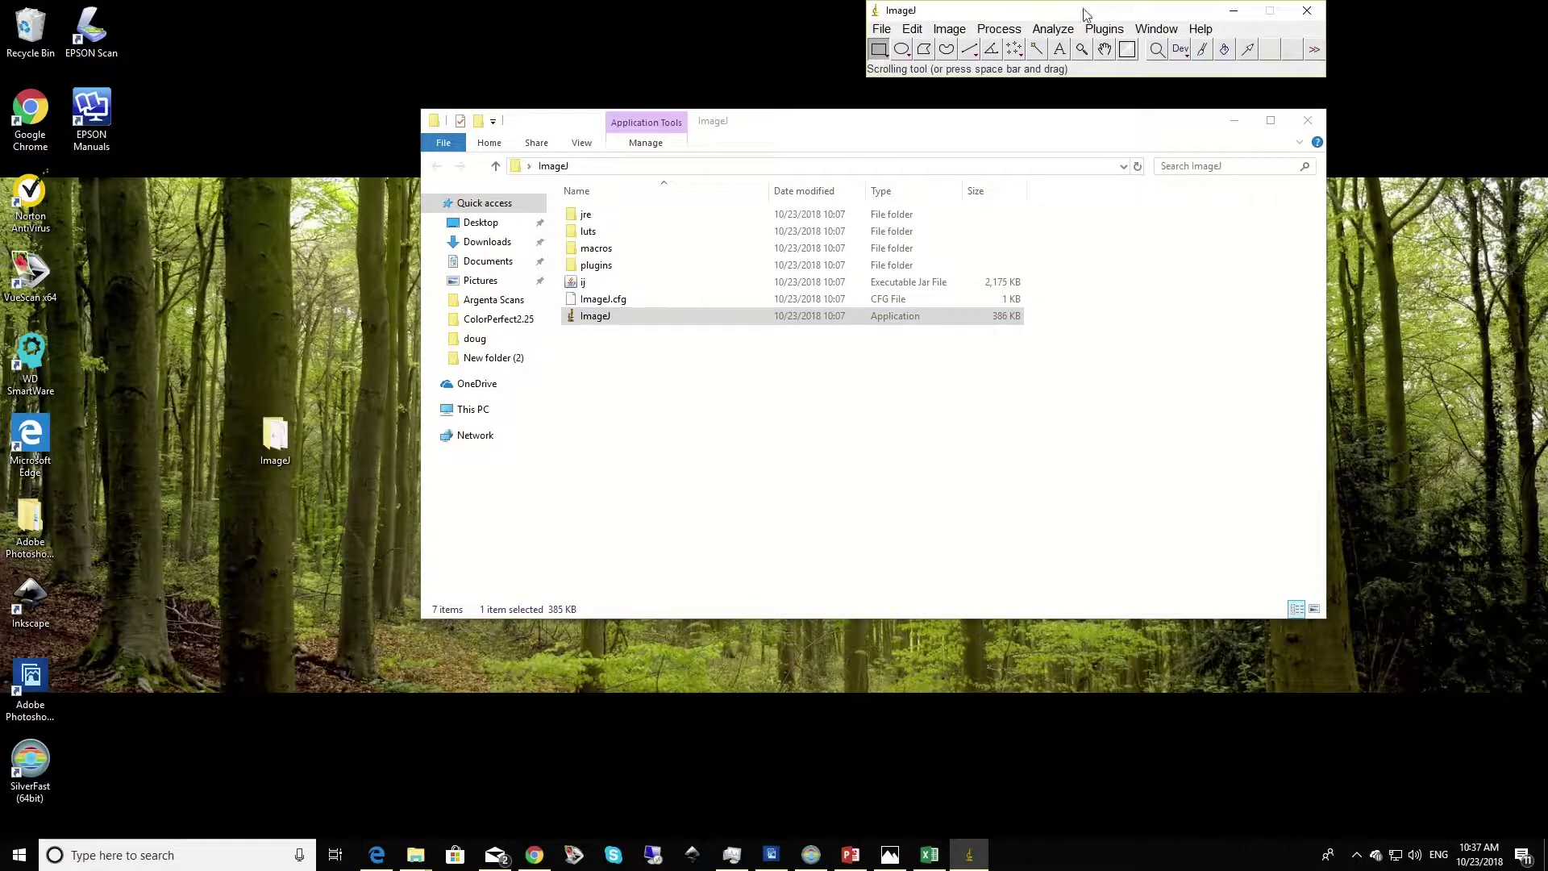
Minimize File Explorer and pin the running ImageJ to the taskbar
{"action": "left_click", "coordinate": [1236, 125]}
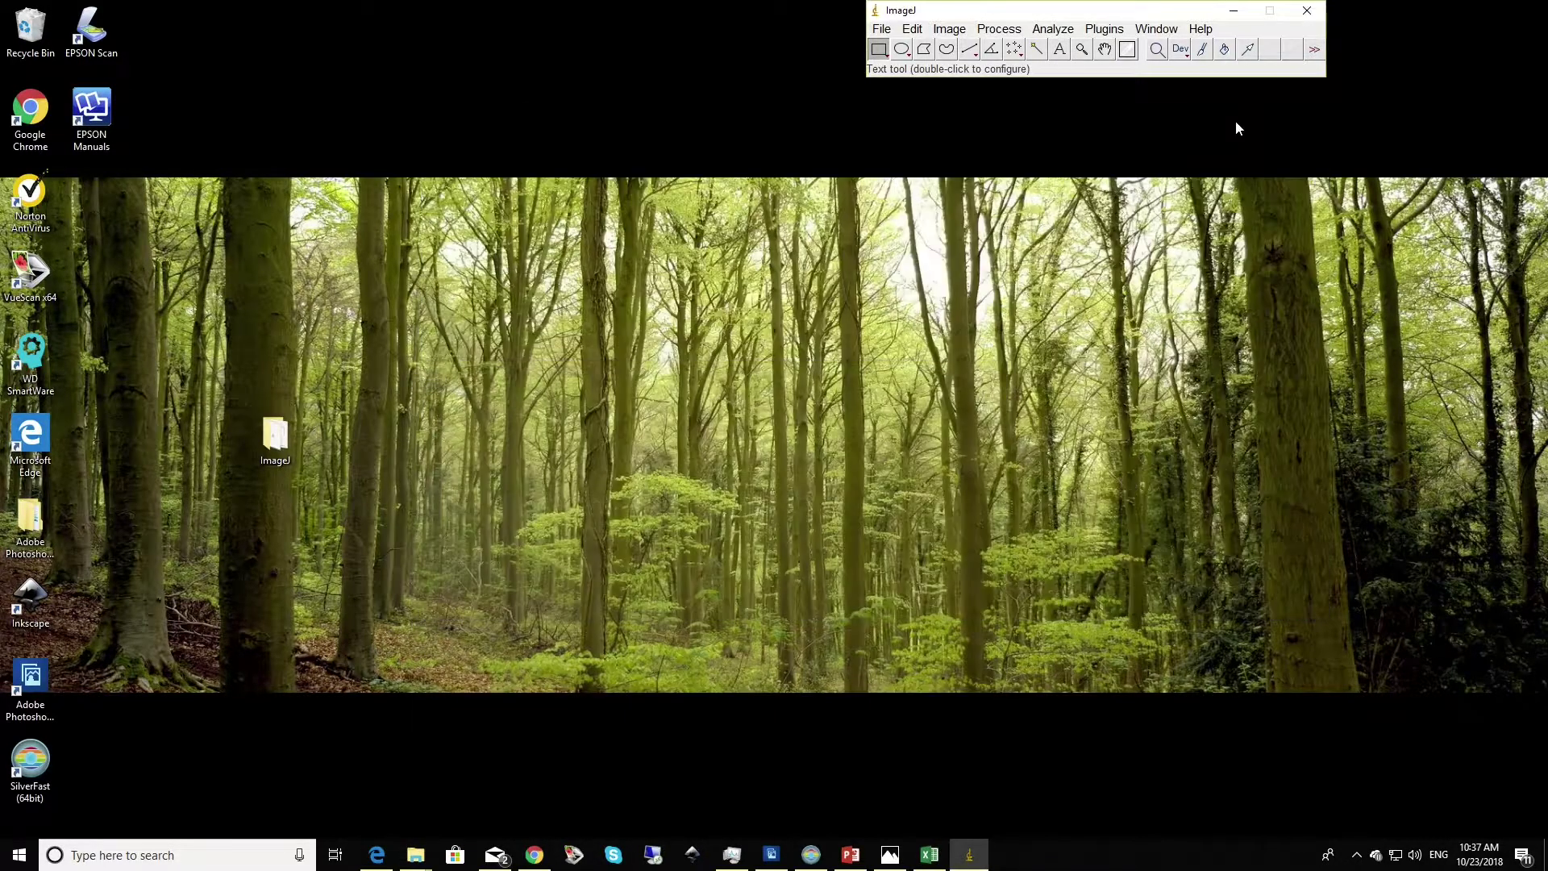
{"action": "right_click", "coordinate": [968, 853]}
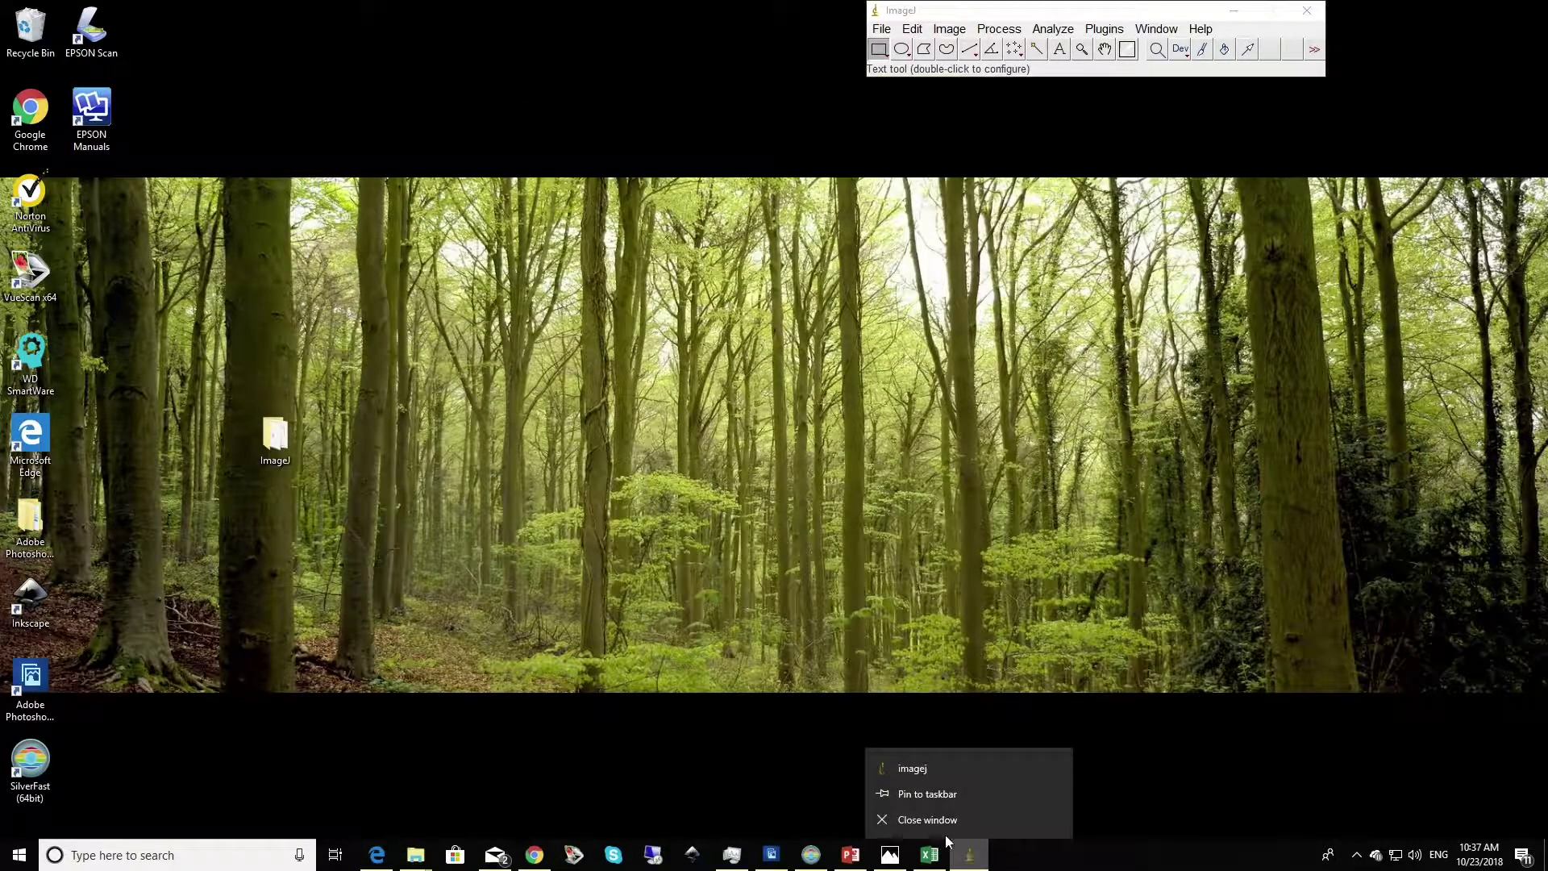
{"action": "left_click", "coordinate": [931, 796]}
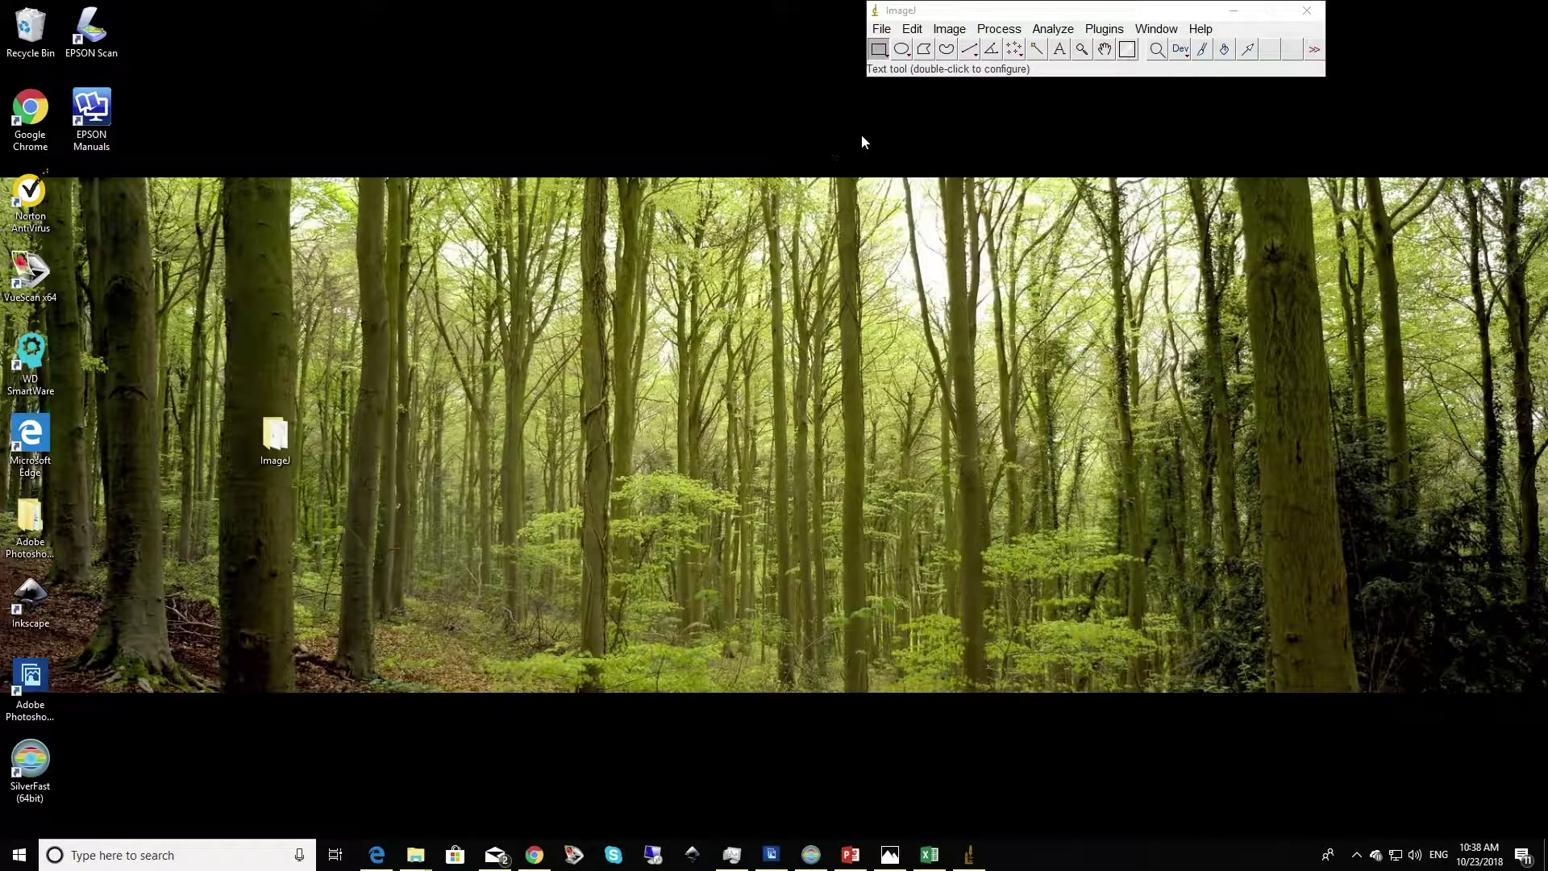
In File > Open, browse This PC > Documents > Blog > Film Development Test to the raw scans
{"action": "left_click", "coordinate": [881, 30]}
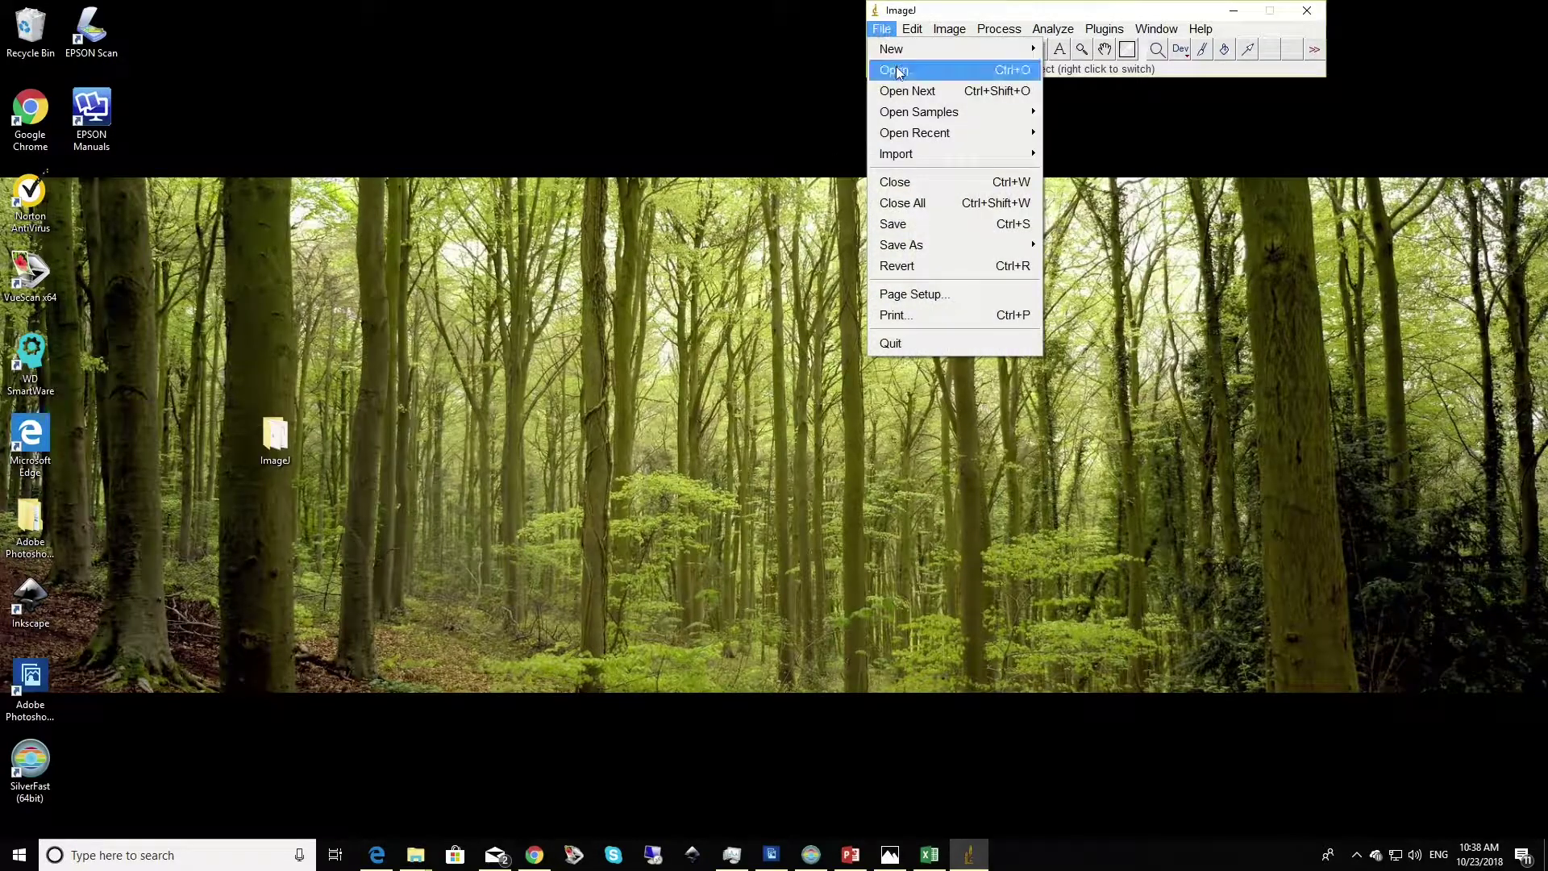
{"action": "left_click", "coordinate": [896, 71]}
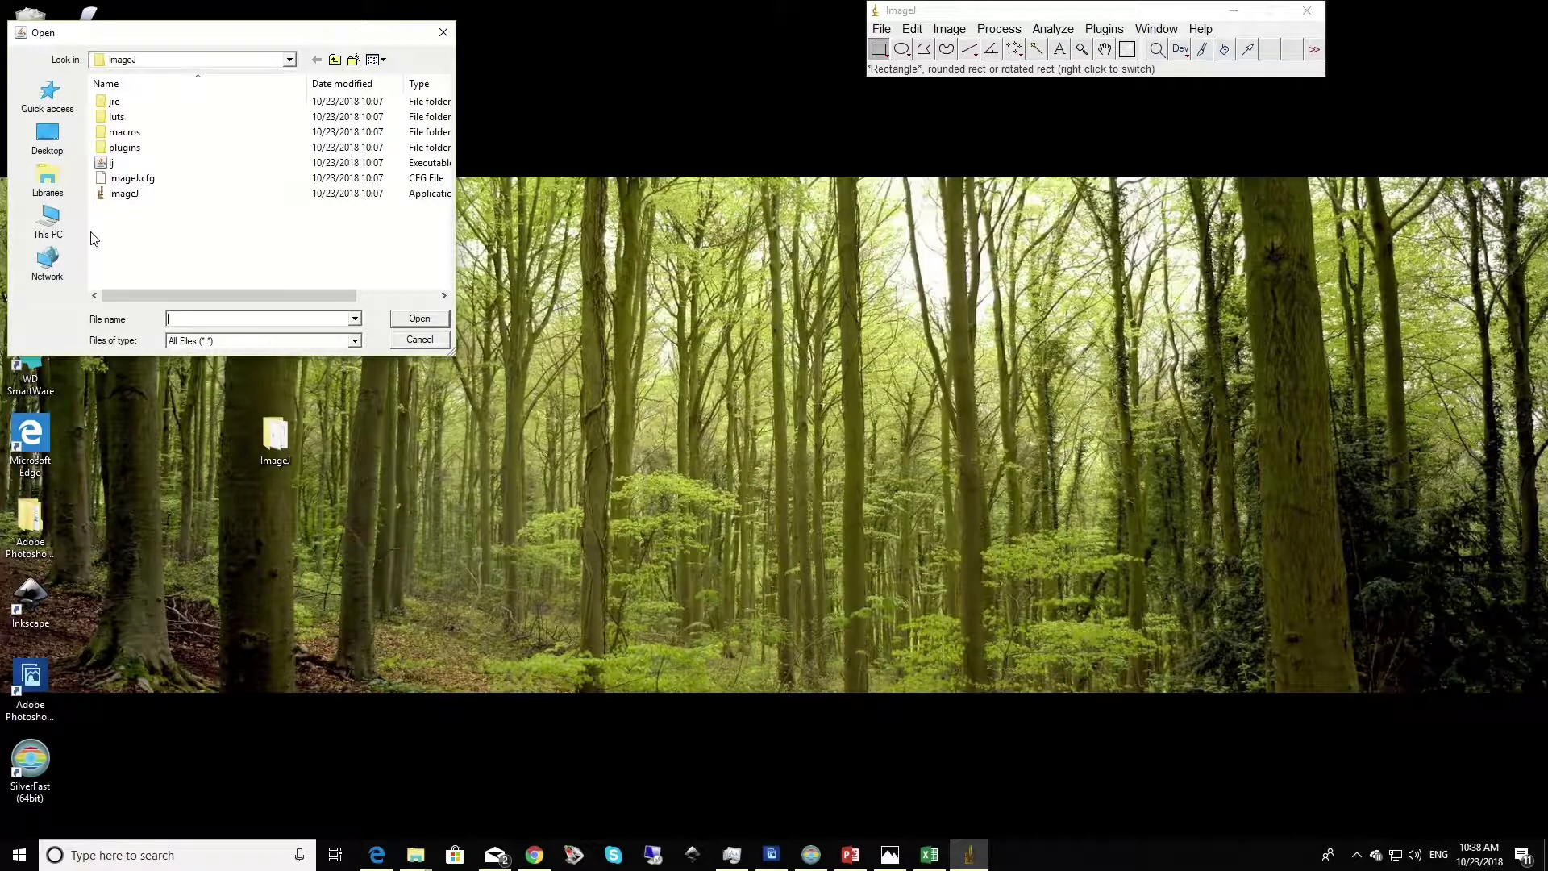
{"action": "left_click", "coordinate": [50, 219]}
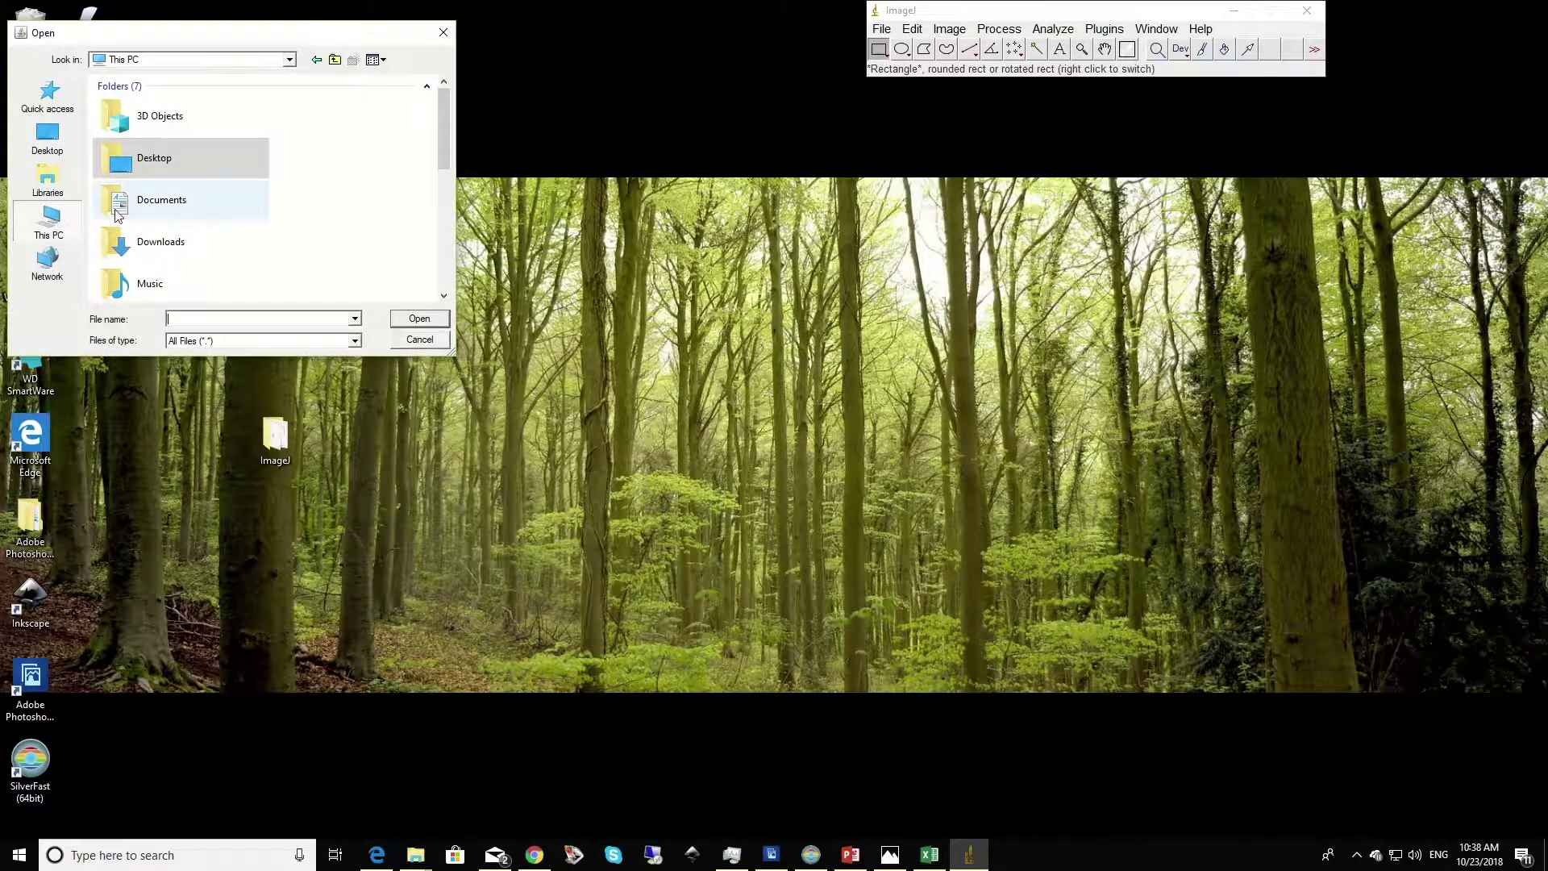
{"action": "double_click", "coordinate": [167, 203]}
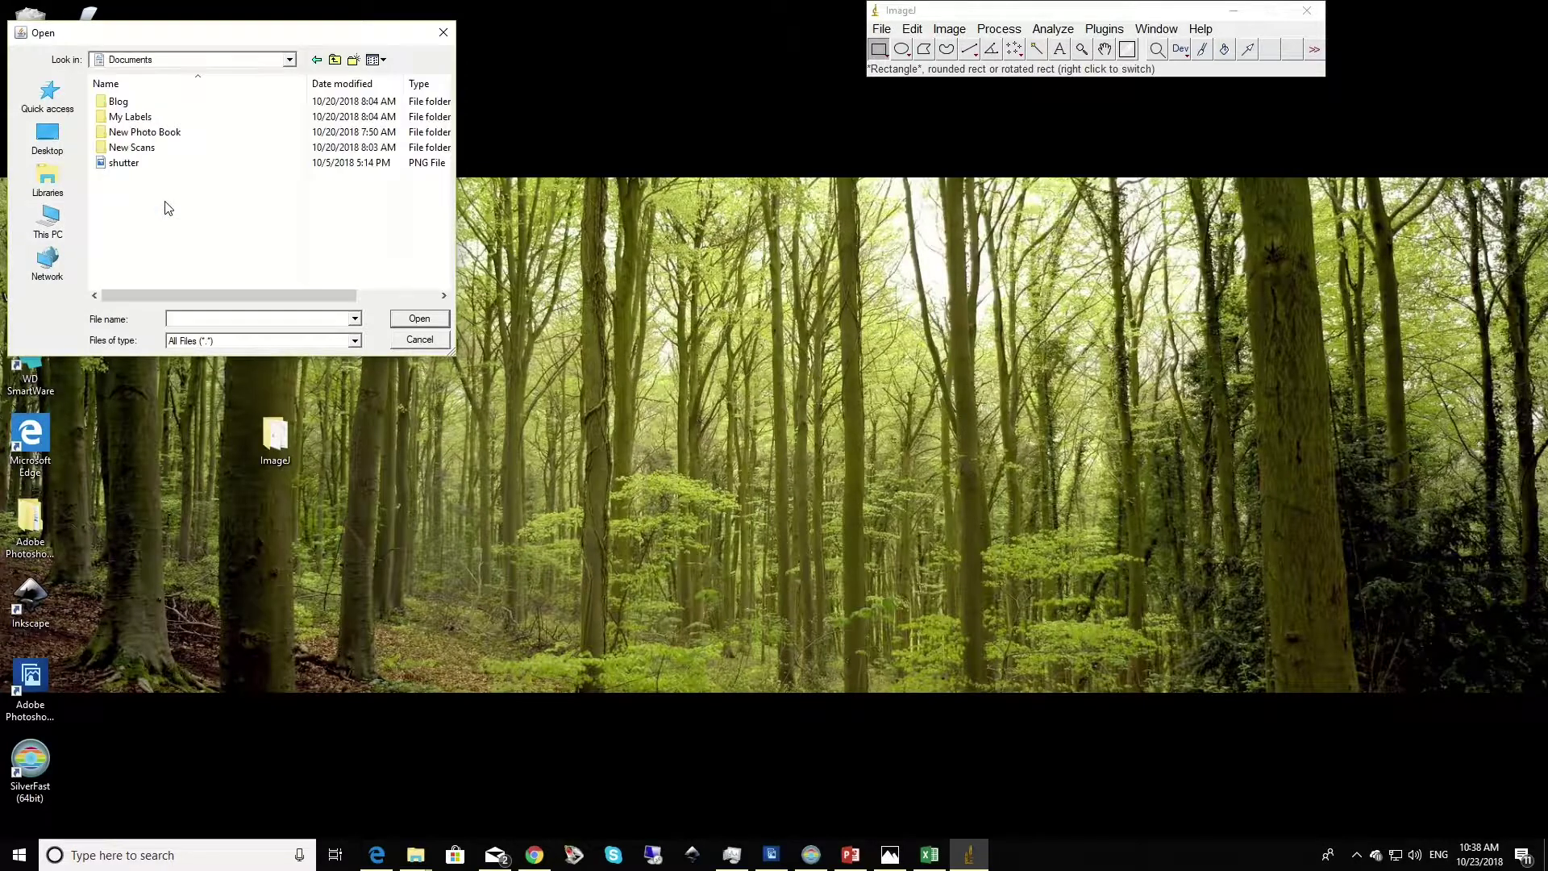
{"action": "double_click", "coordinate": [153, 107]}
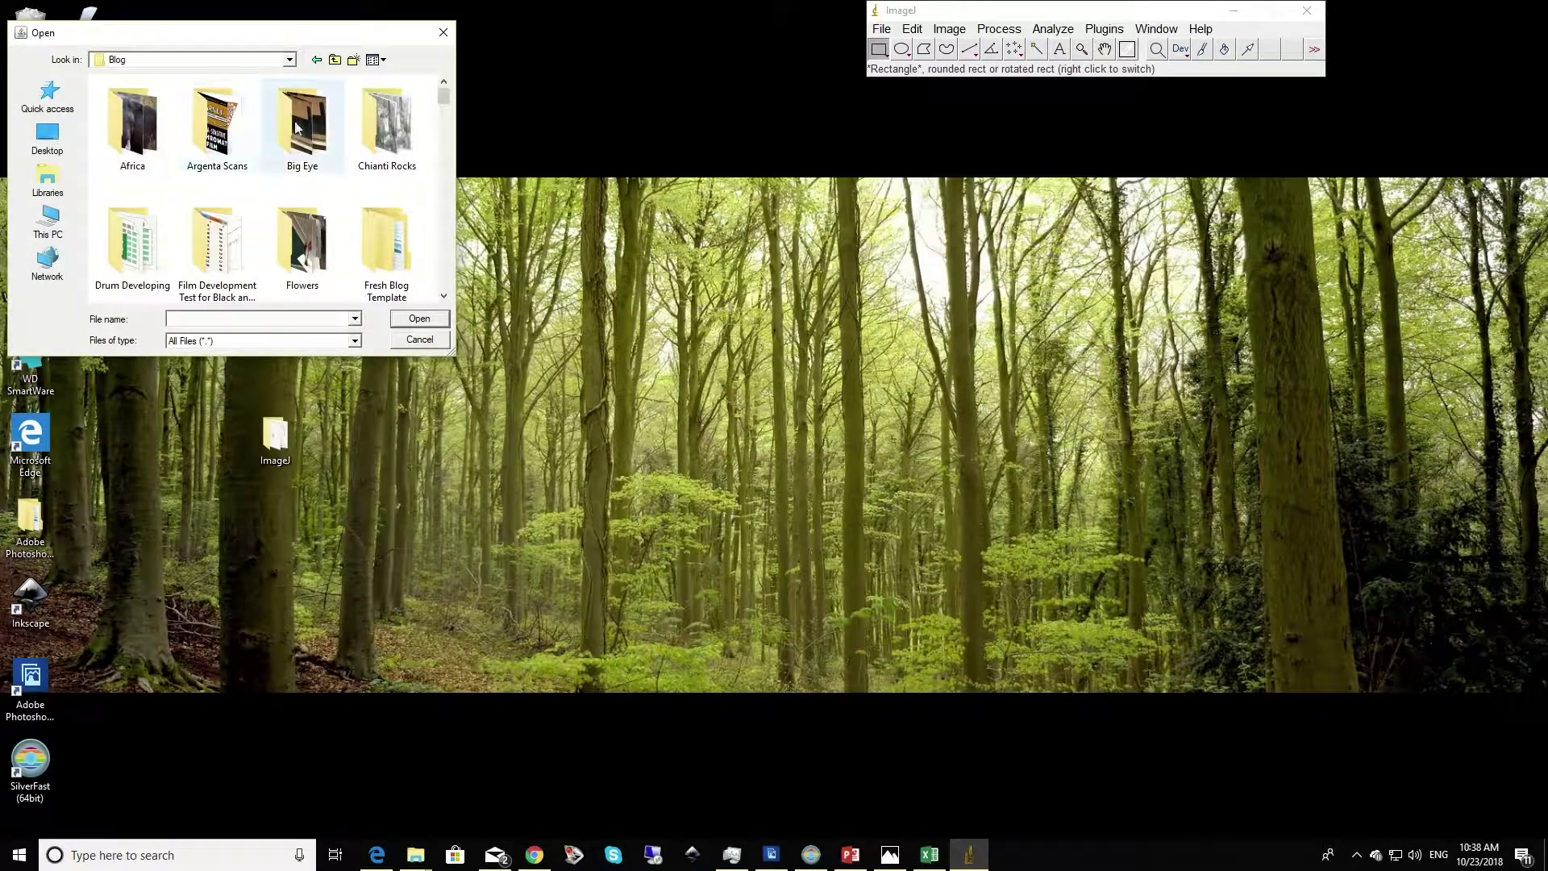
{"action": "double_click", "coordinate": [219, 249]}
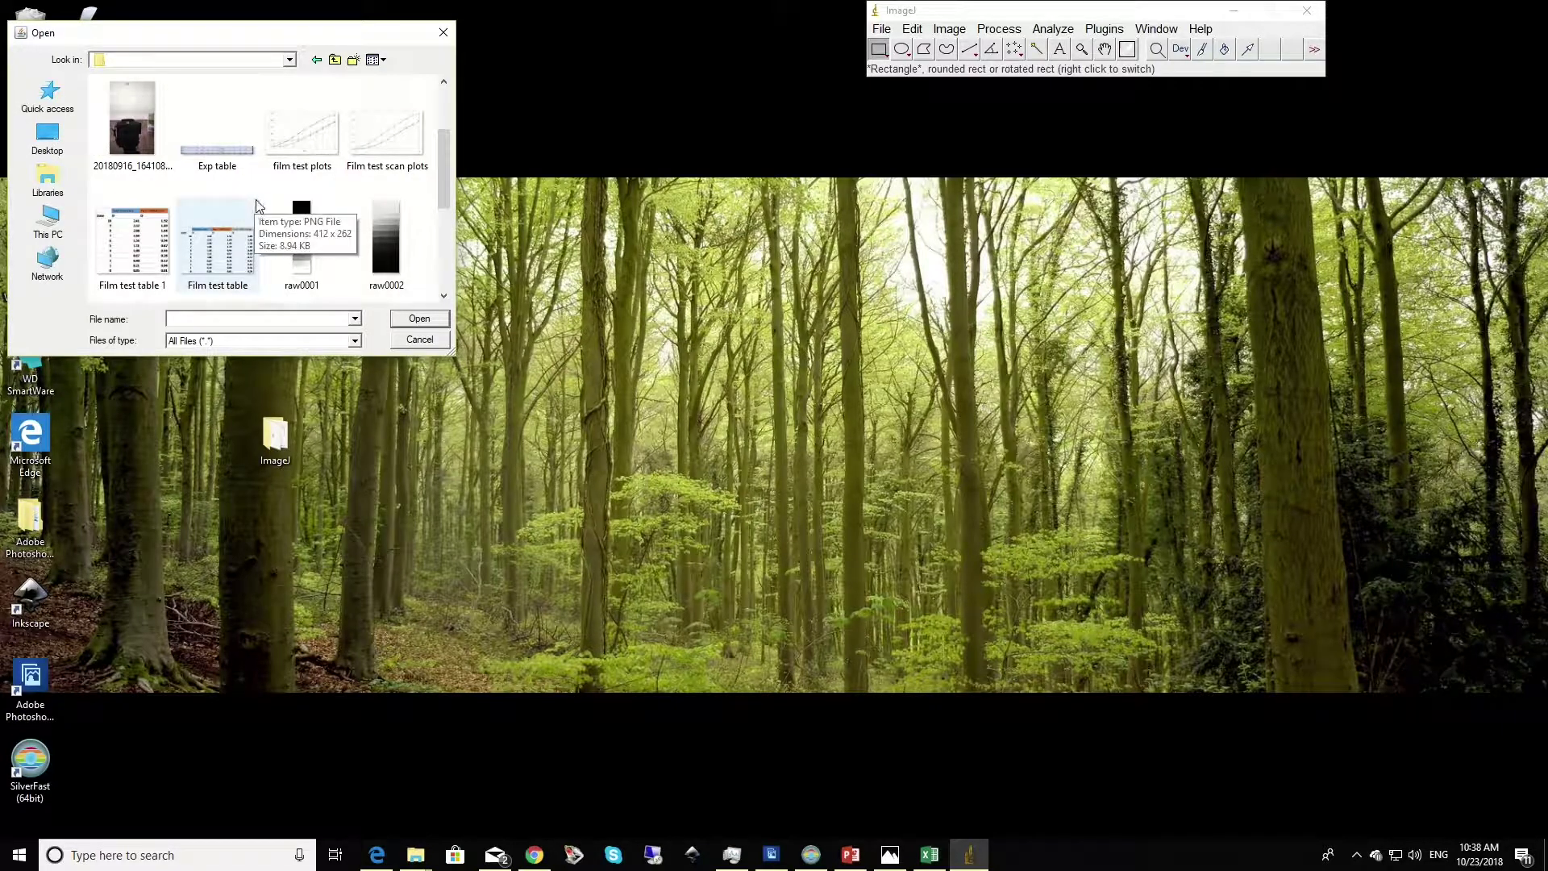
{"action": "scroll", "coordinate": [449, 293], "scroll_direction": "down", "scroll_amount": 2}
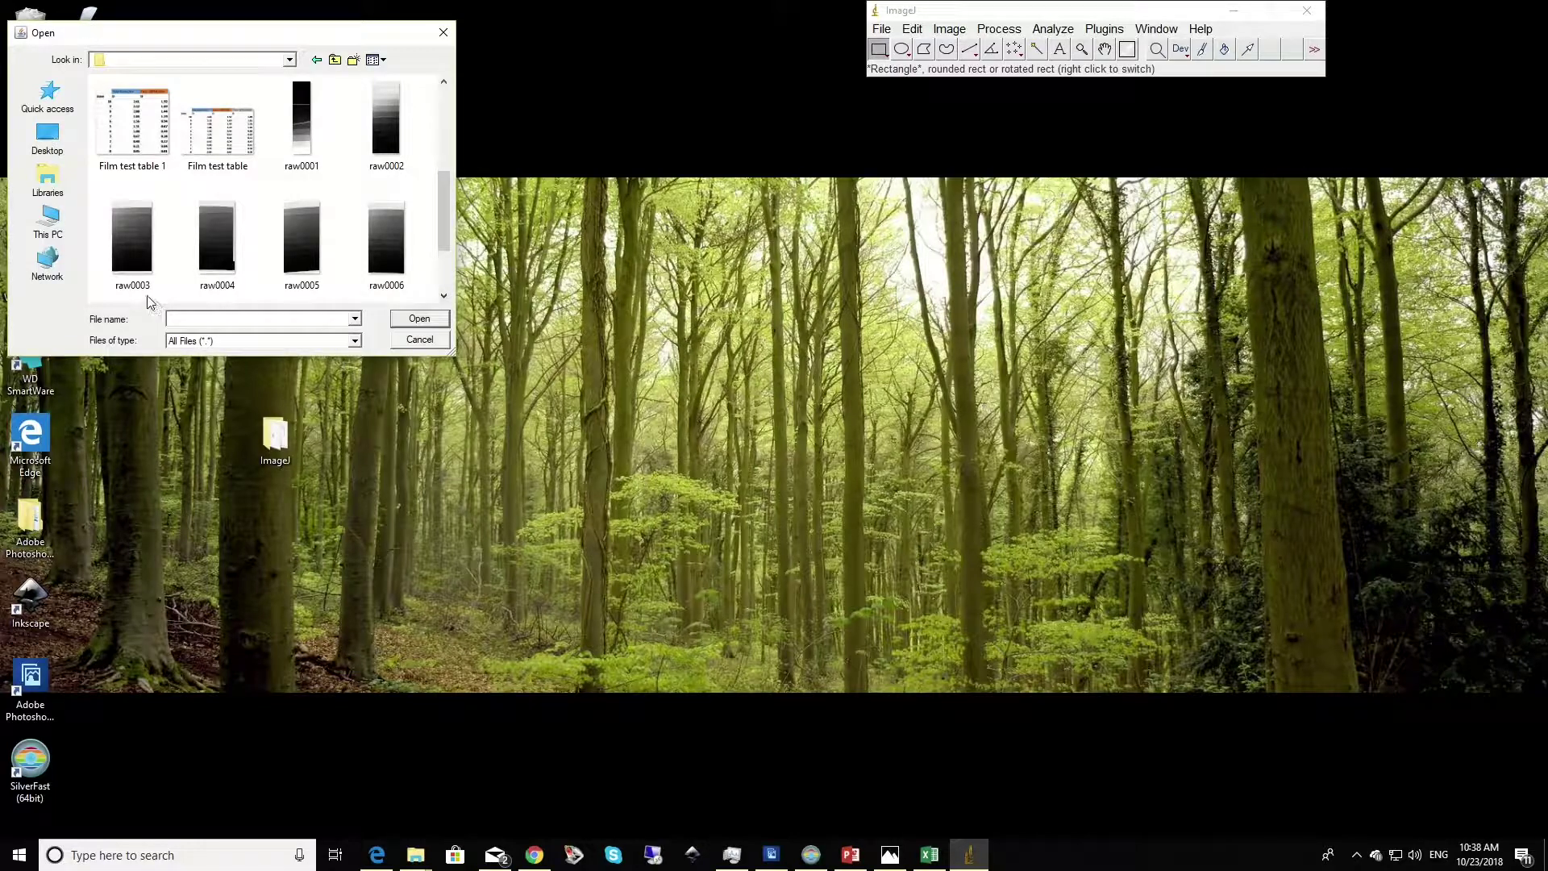
Open raw0003.tif, centre its window, and show a live Analyze > Histogram
{"action": "double_click", "coordinate": [132, 244]}
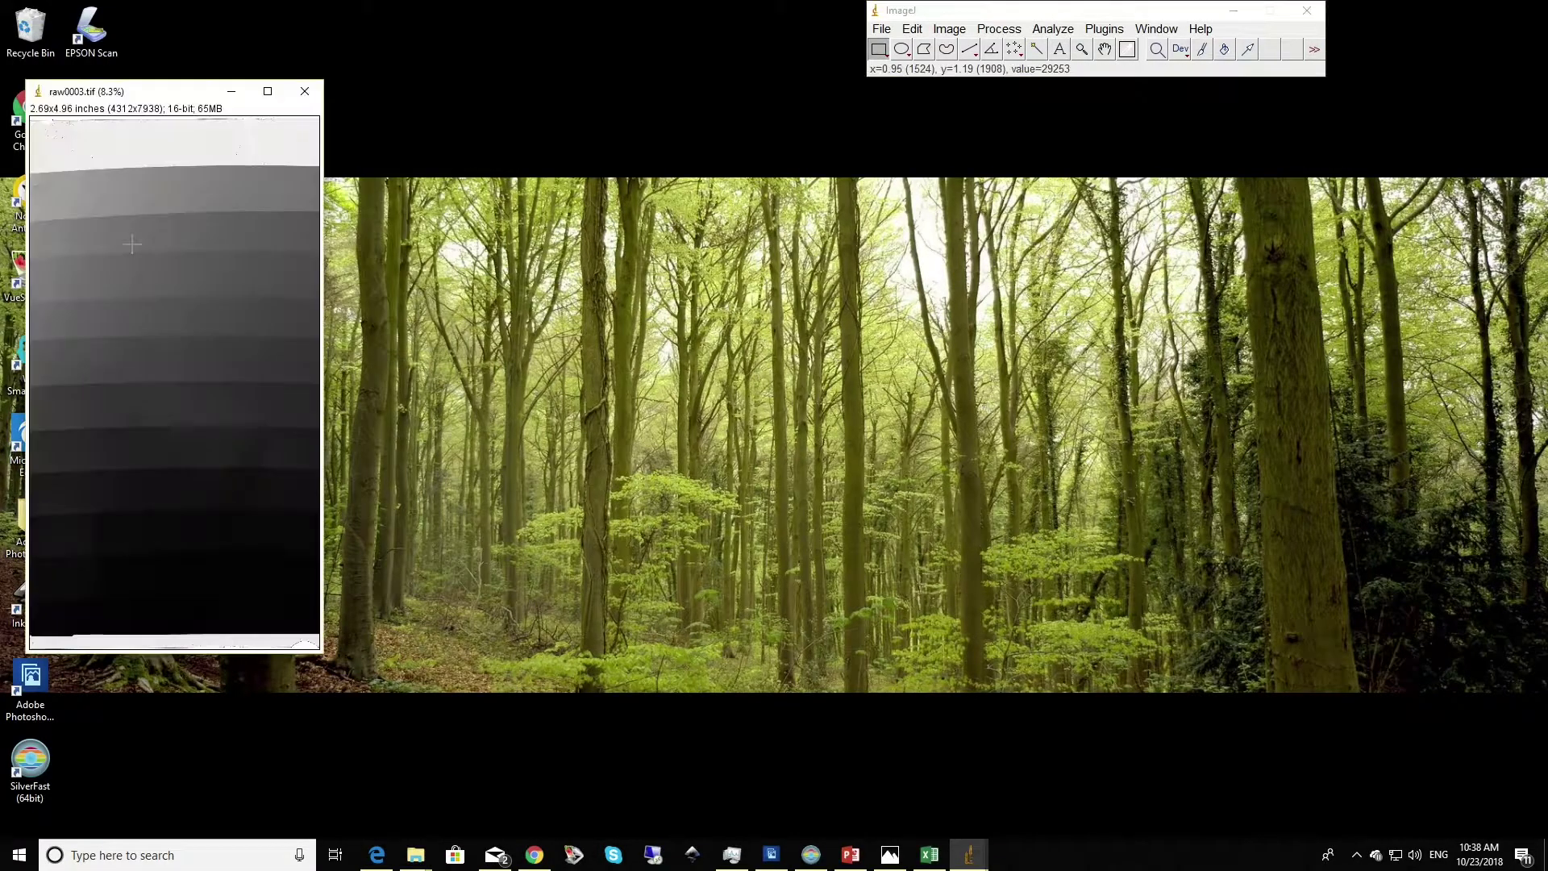
{"action": "left_click_drag", "start_coordinate": [185, 96], "coordinate": [832, 152]}
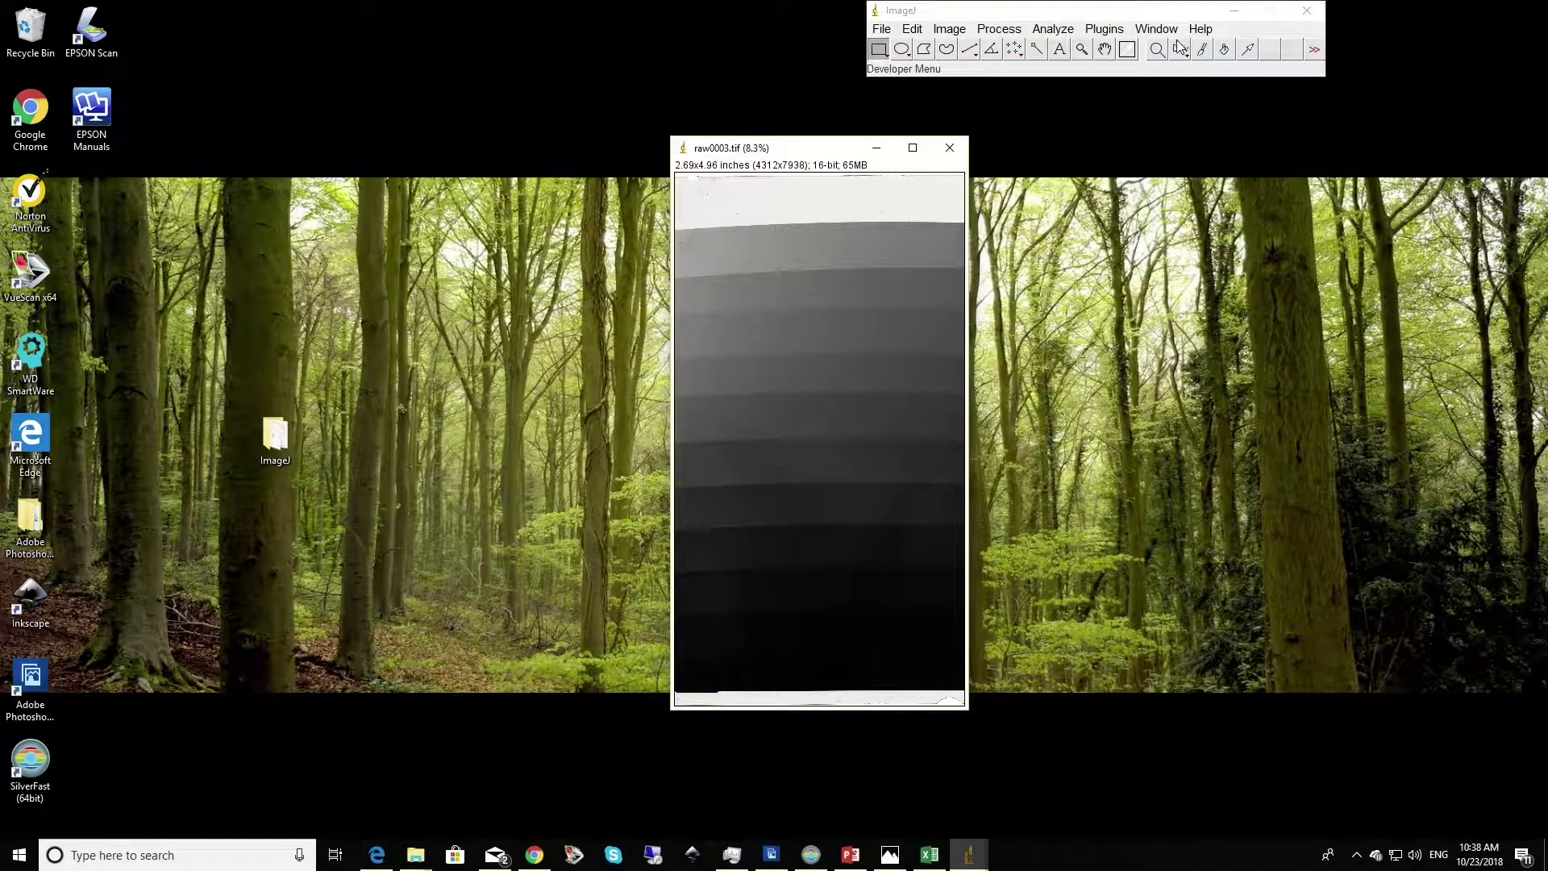
{"action": "left_click", "coordinate": [1056, 30]}
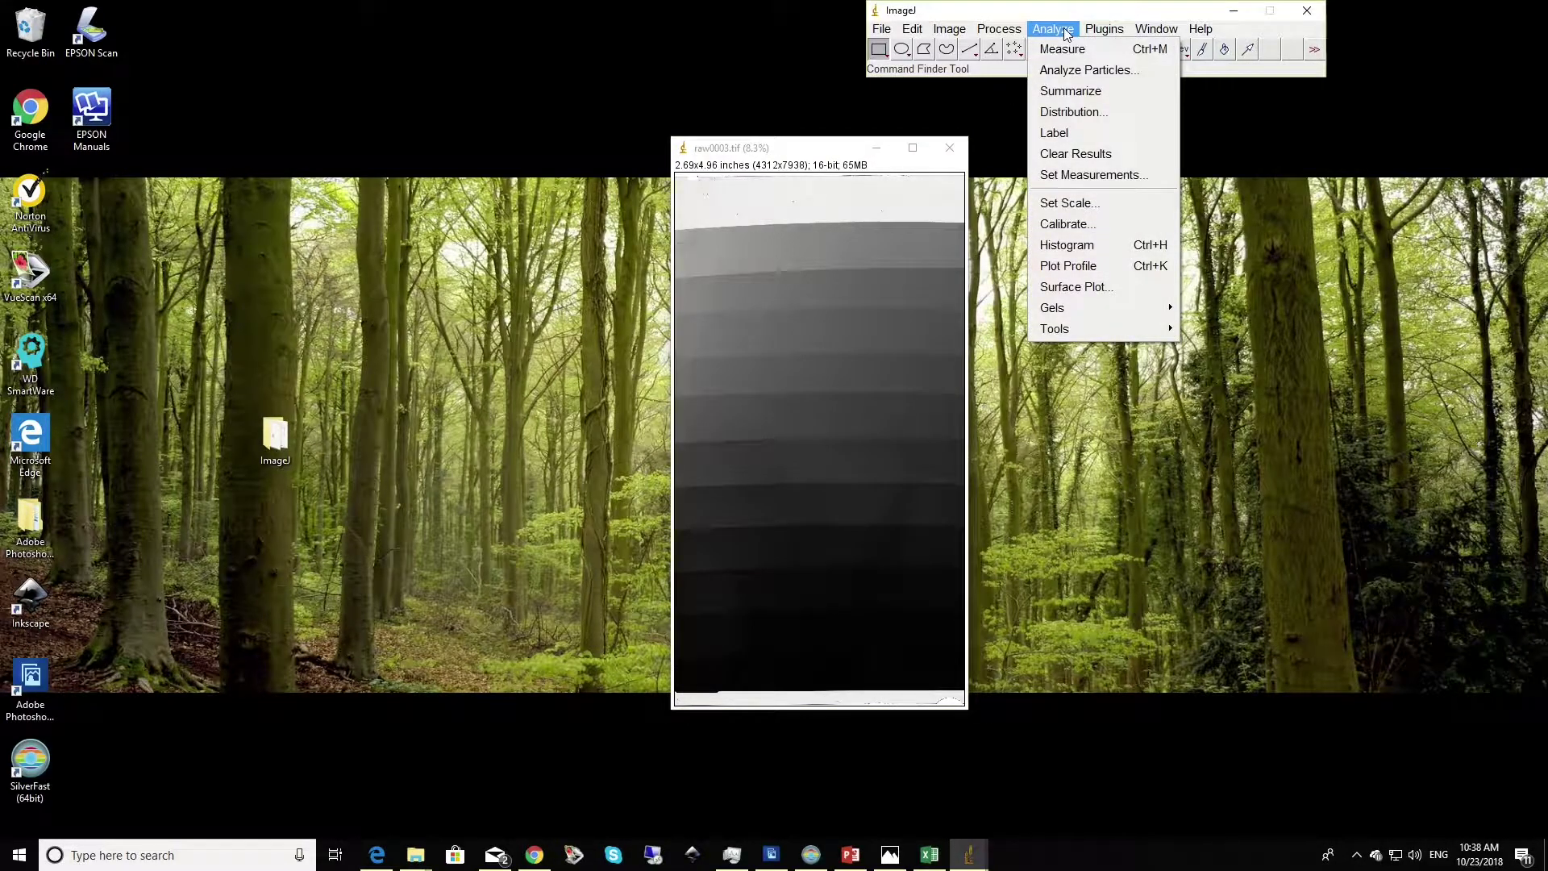
{"action": "left_click", "coordinate": [1081, 246]}
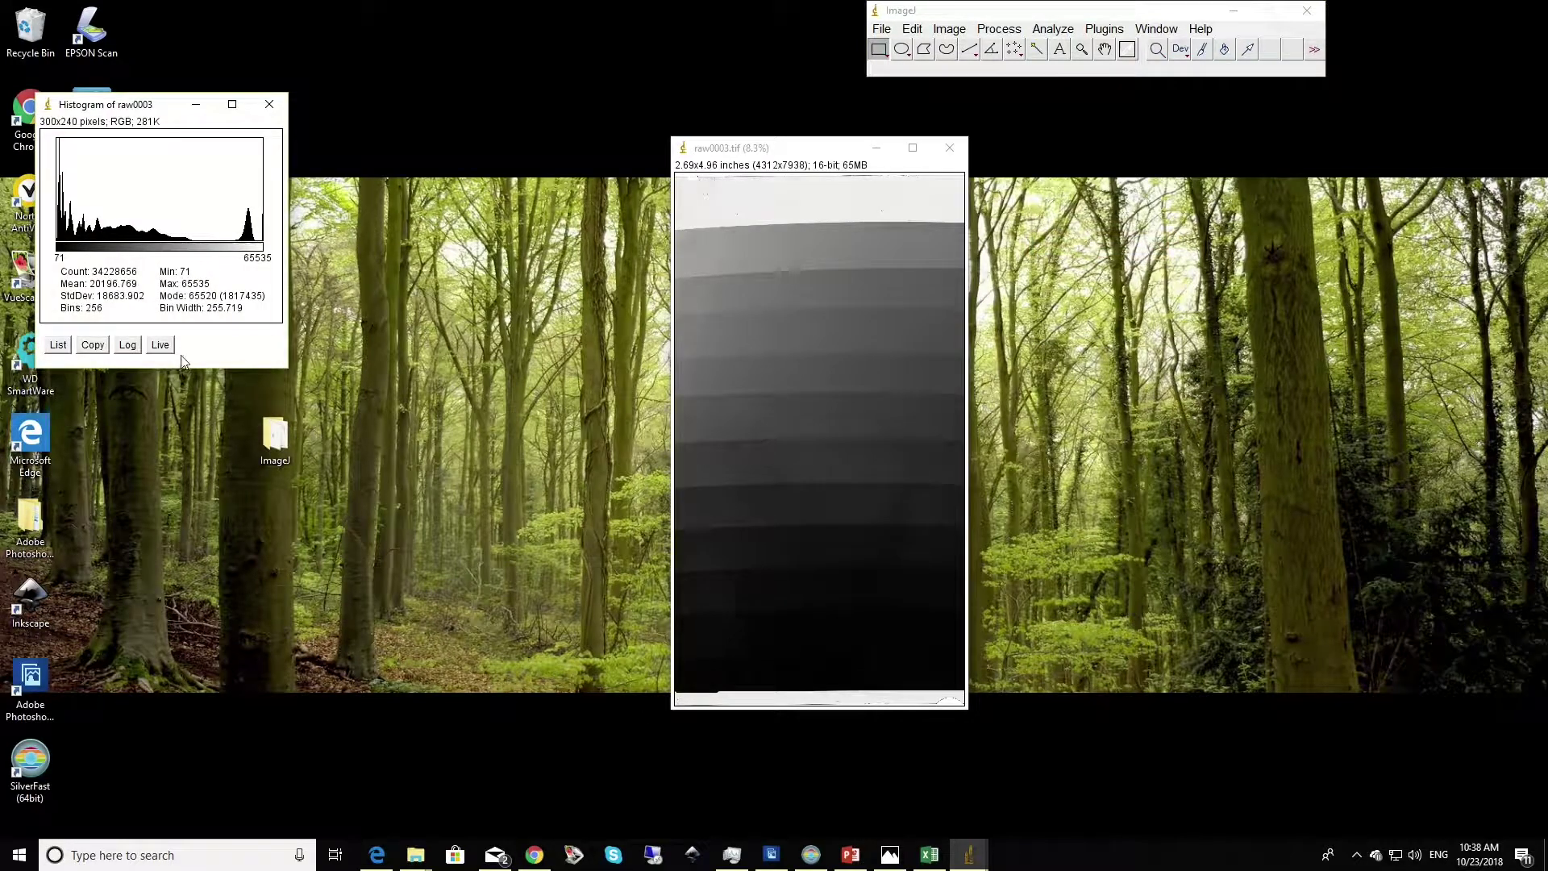
{"action": "mouse_move", "coordinate": [90, 259]}
{"action": "left_click", "coordinate": [161, 345]}
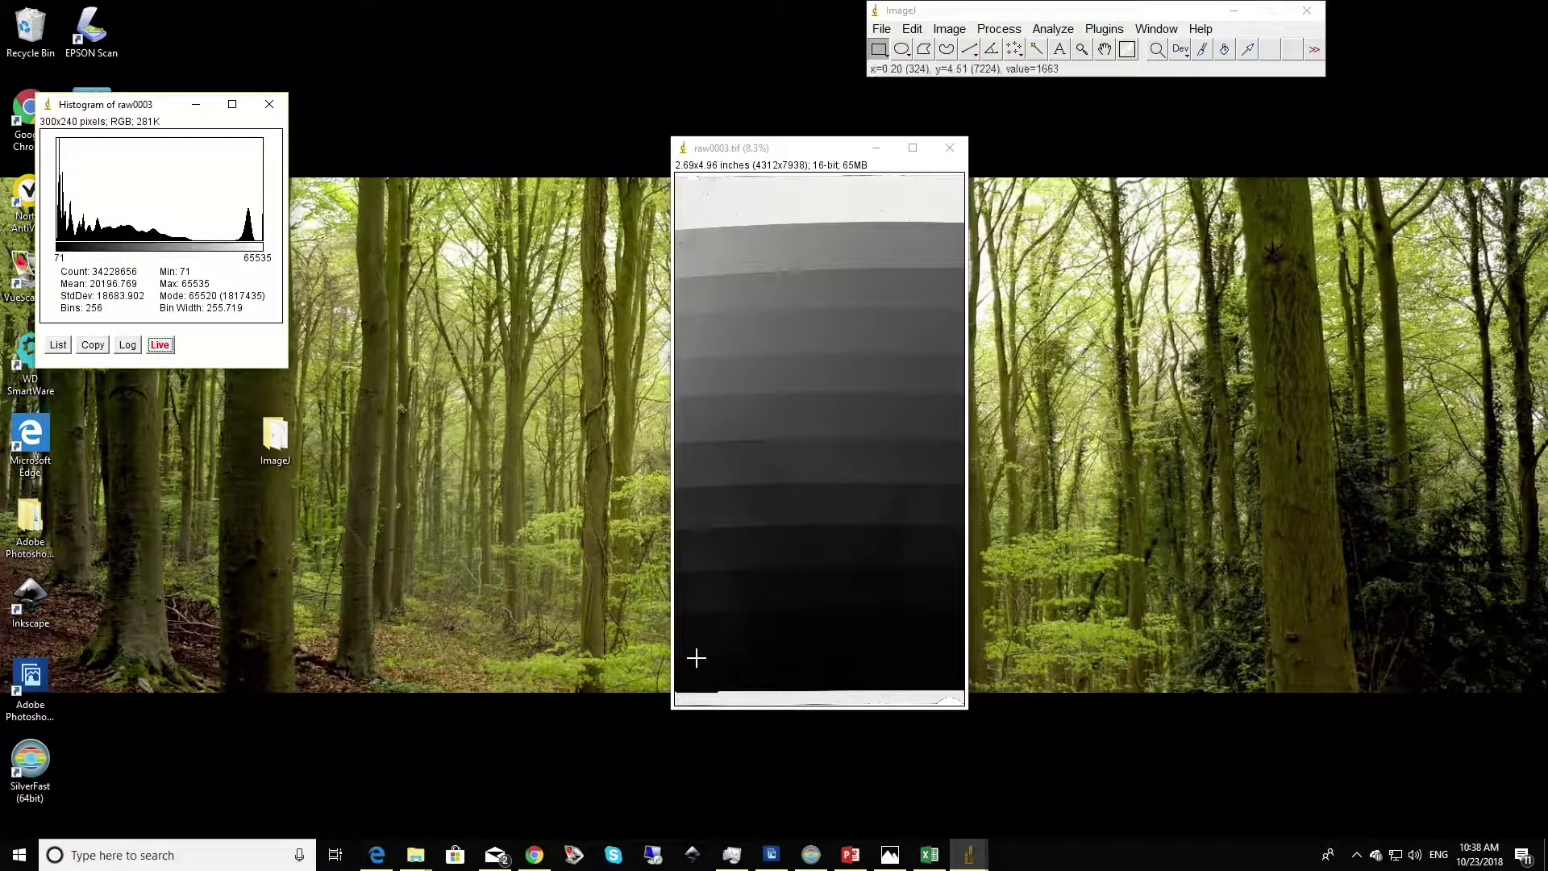
Draw a thin rectangle on the bottom density step and move it to the film base (mean 60802.484)
{"action": "left_click_drag", "start_coordinate": [695, 658], "coordinate": [941, 685]}
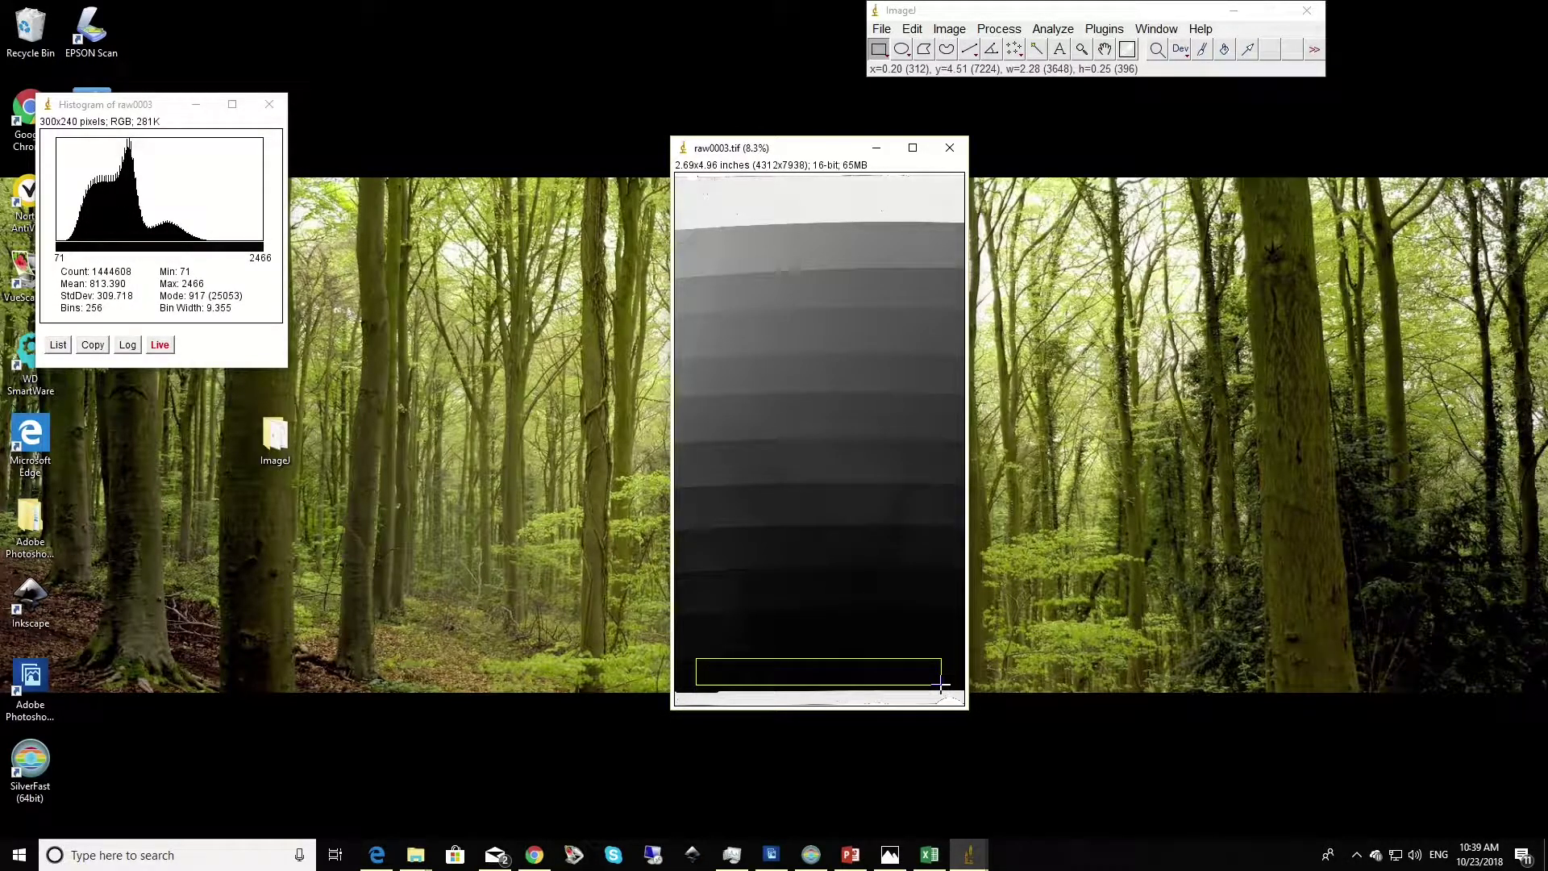
{"action": "left_click_drag", "start_coordinate": [941, 685], "coordinate": [943, 687]}
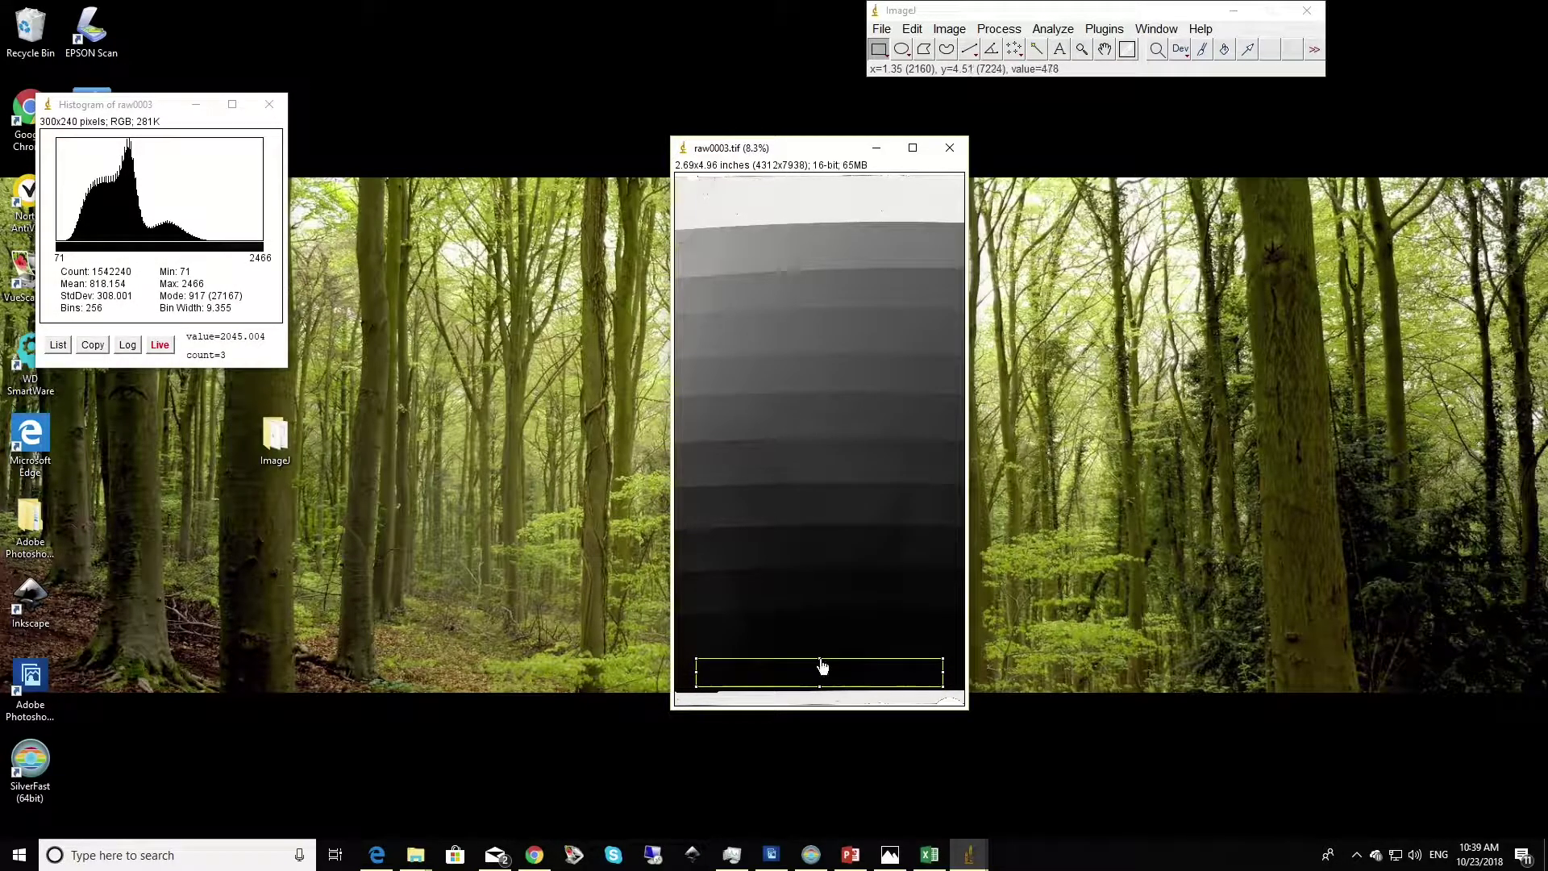
{"action": "left_click_drag", "start_coordinate": [821, 665], "coordinate": [830, 674]}
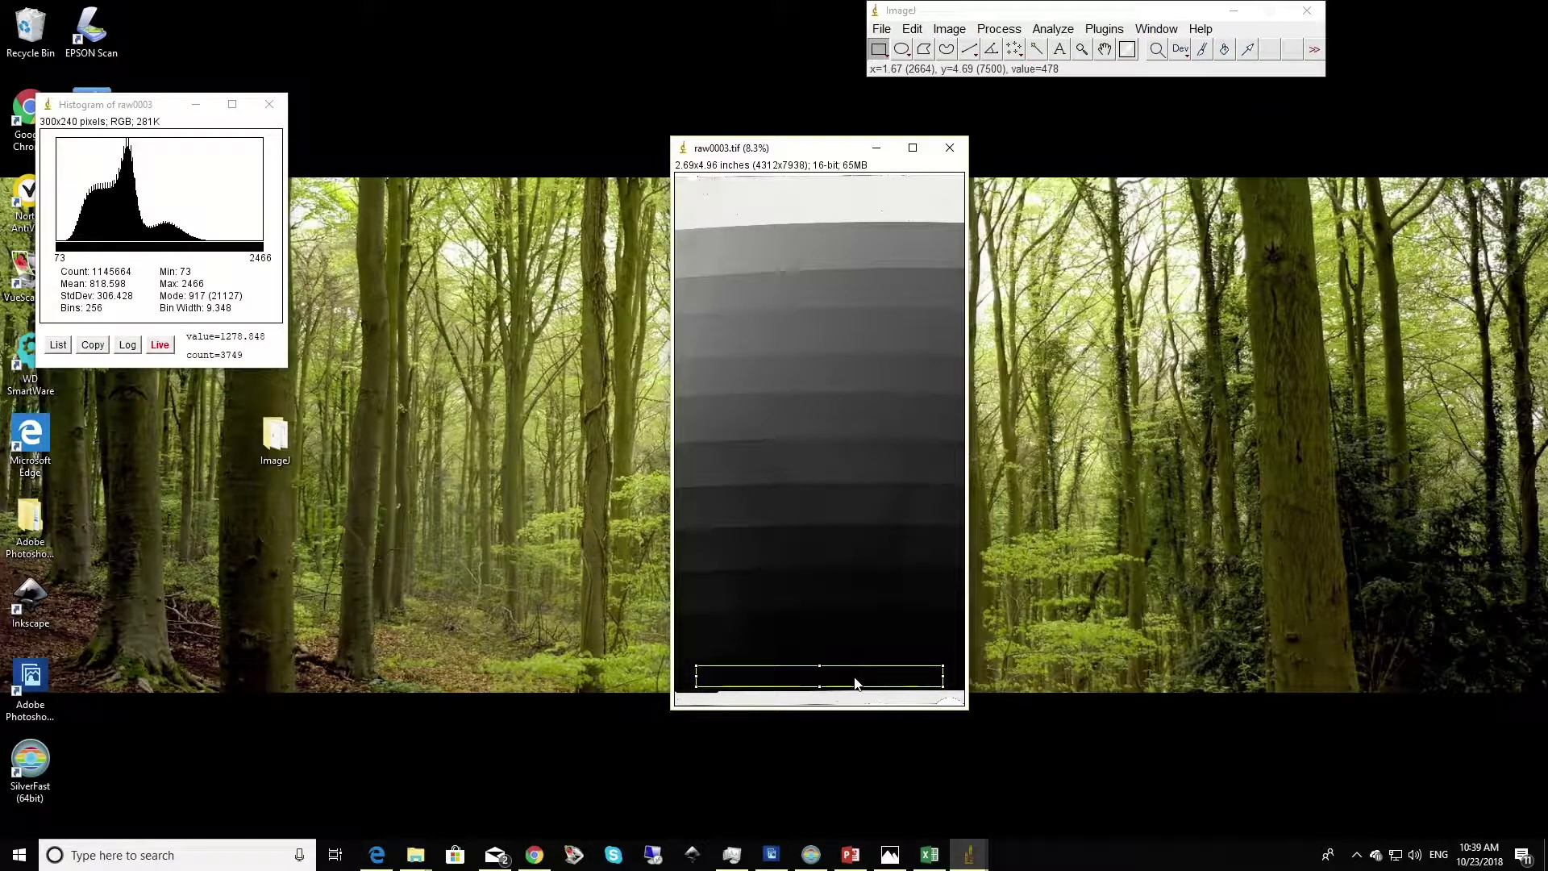
{"action": "left_click_drag", "start_coordinate": [855, 677], "coordinate": [855, 207]}
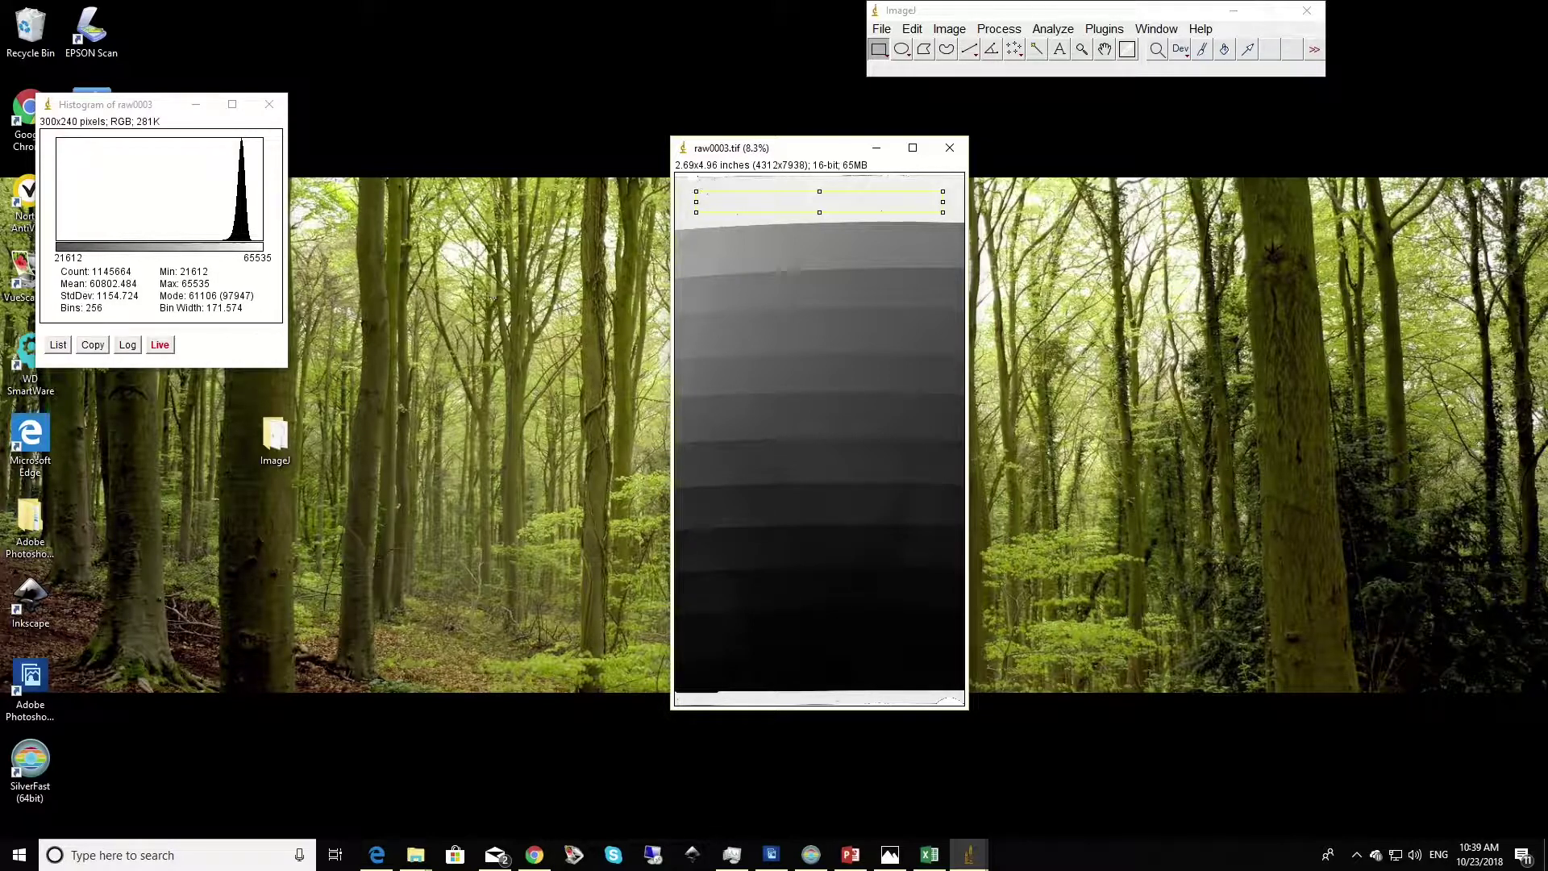
Raise and lengthen the Zone Film Test Excel window to show rows 24–36, then bring raw0003 forward
{"action": "left_click", "coordinate": [929, 854]}
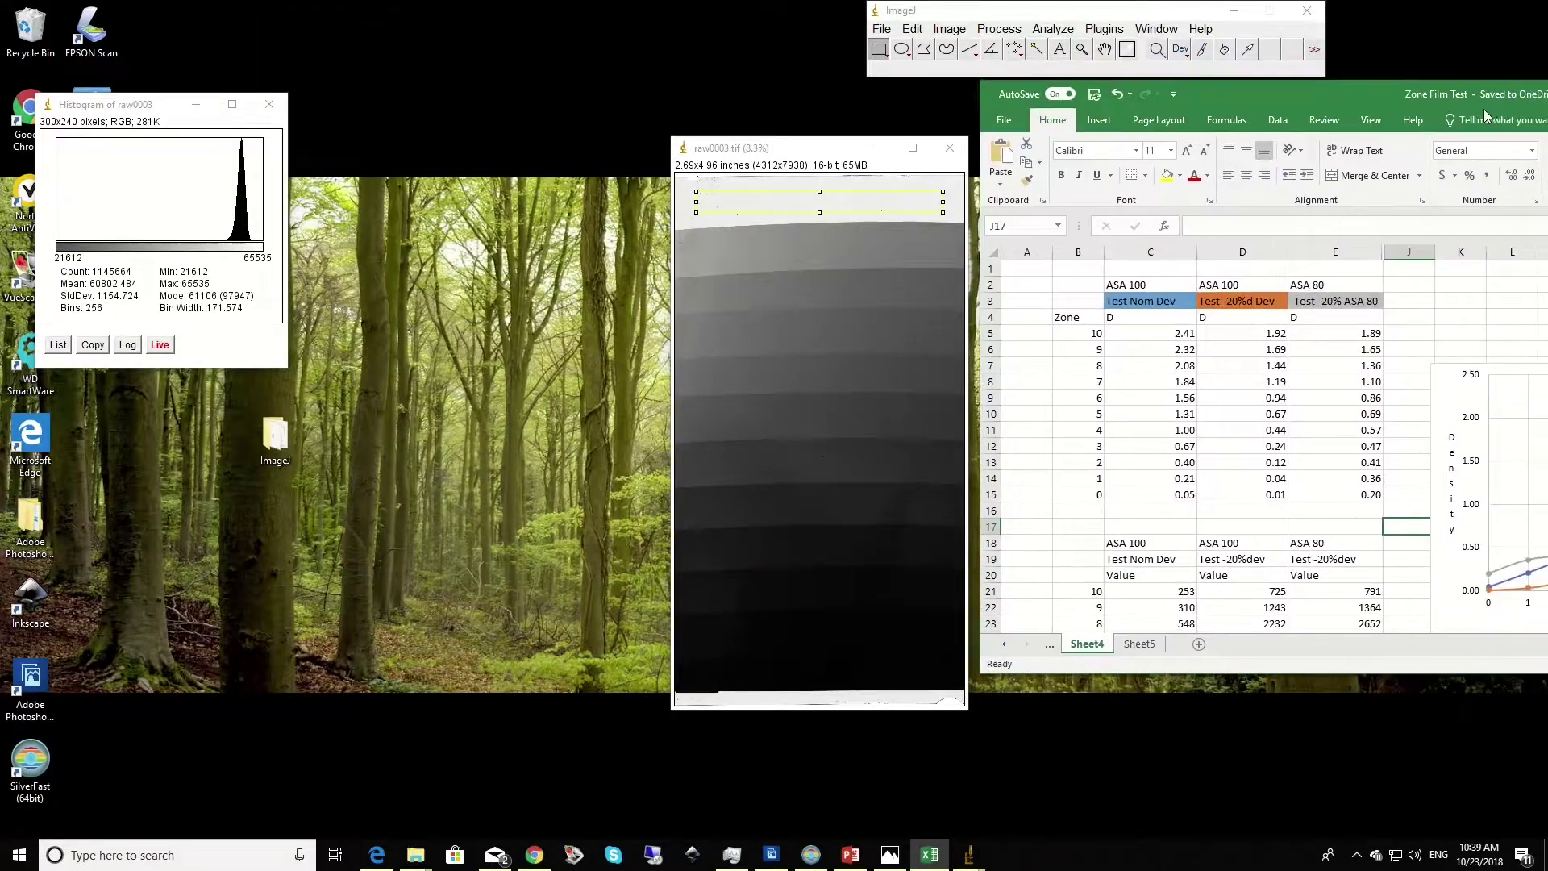
{"action": "left_click_drag", "start_coordinate": [1483, 94], "coordinate": [1469, 36]}
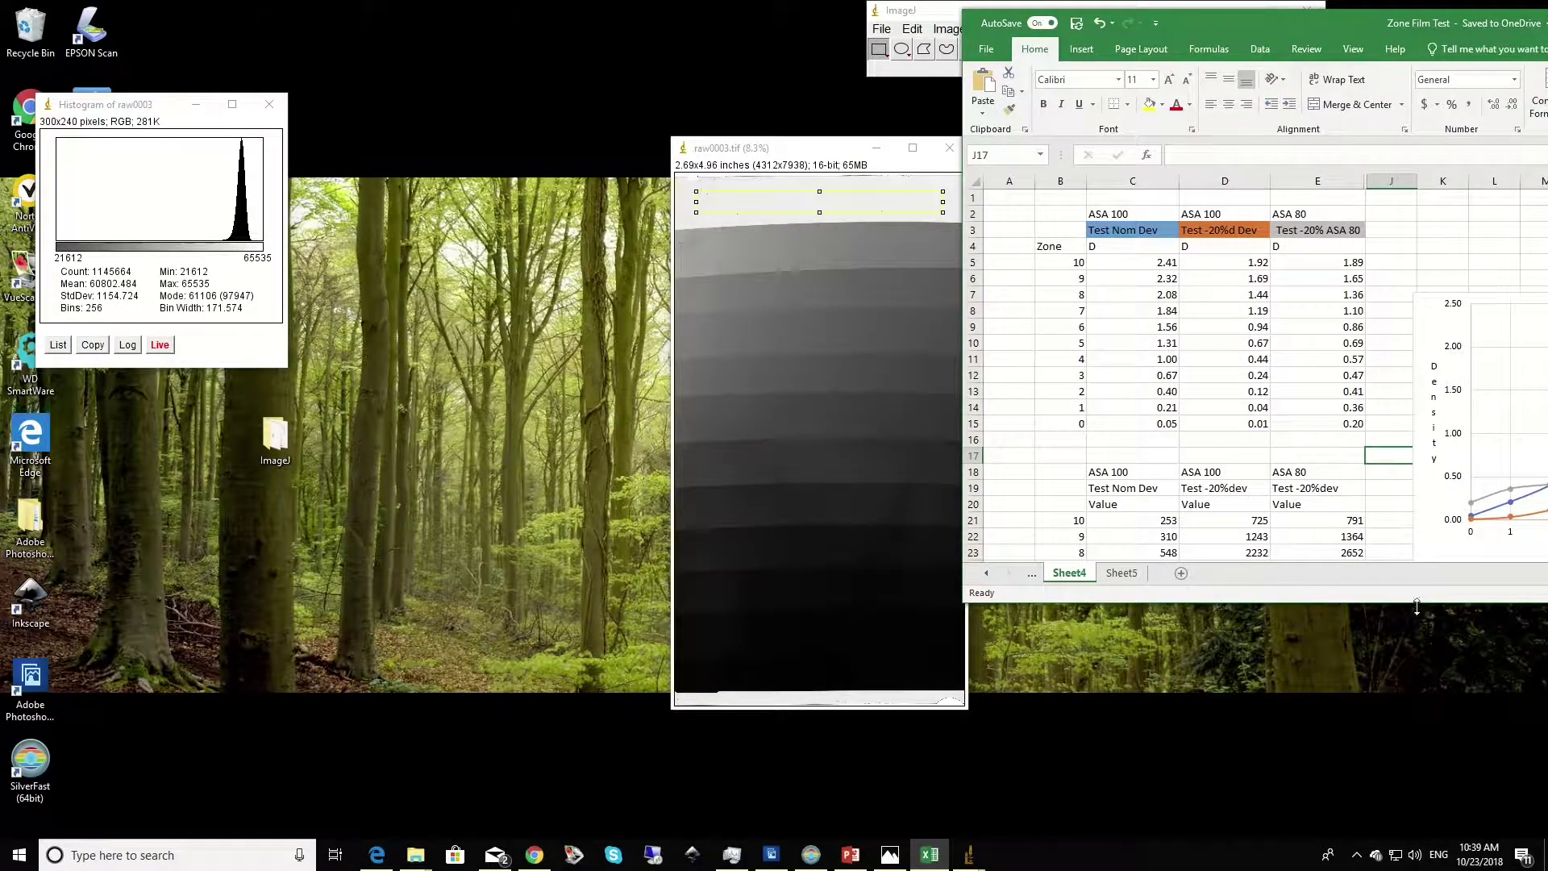
{"action": "left_click_drag", "start_coordinate": [1417, 606], "coordinate": [1435, 812]}
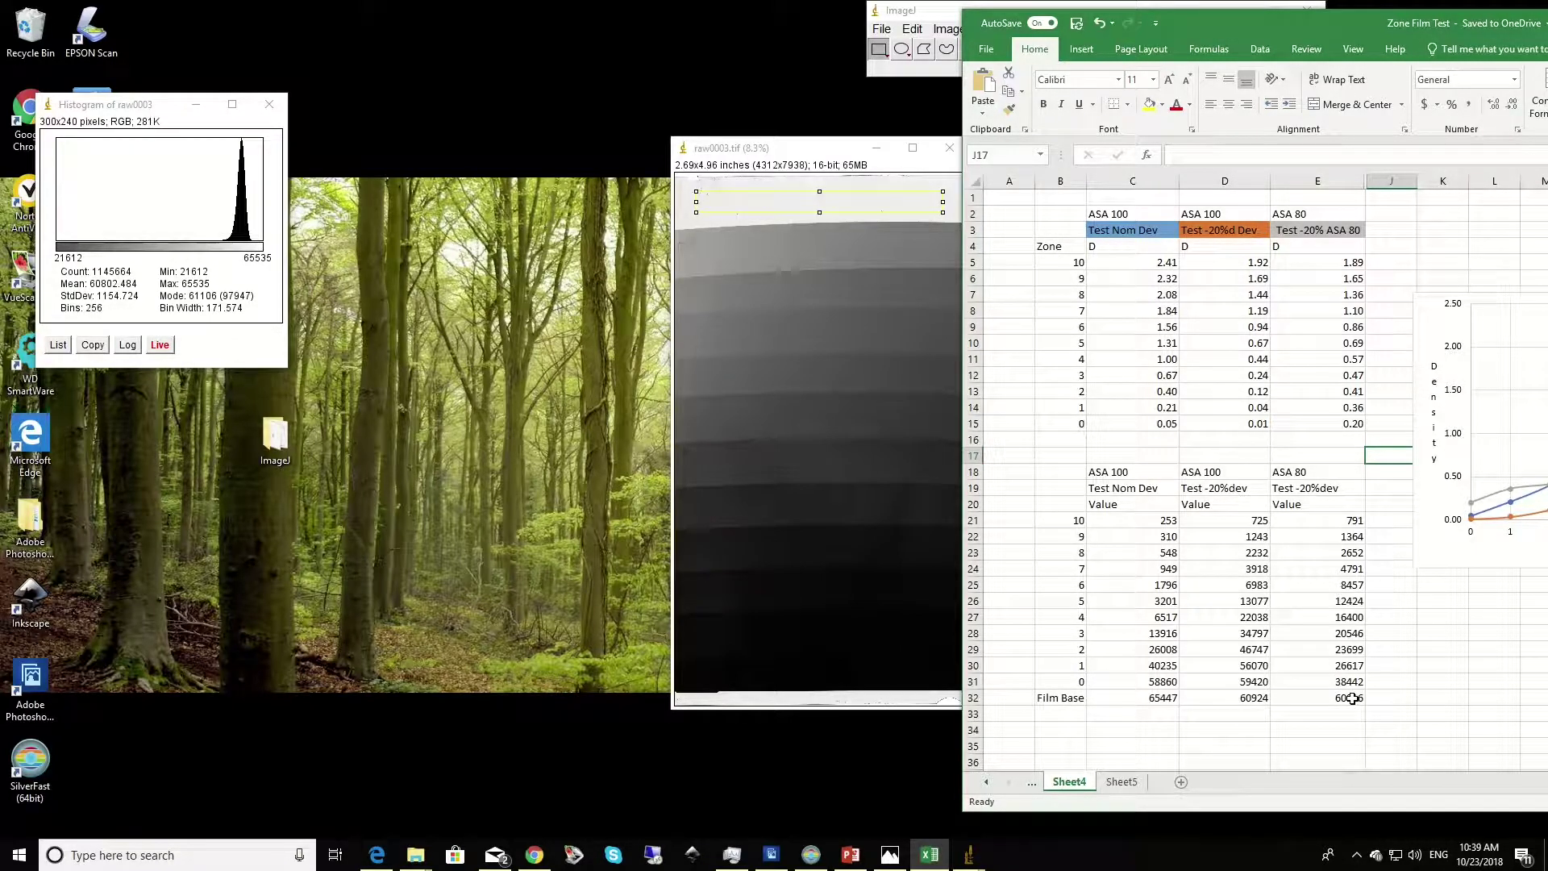
{"action": "left_click_drag", "start_coordinate": [817, 150], "coordinate": [667, 123]}
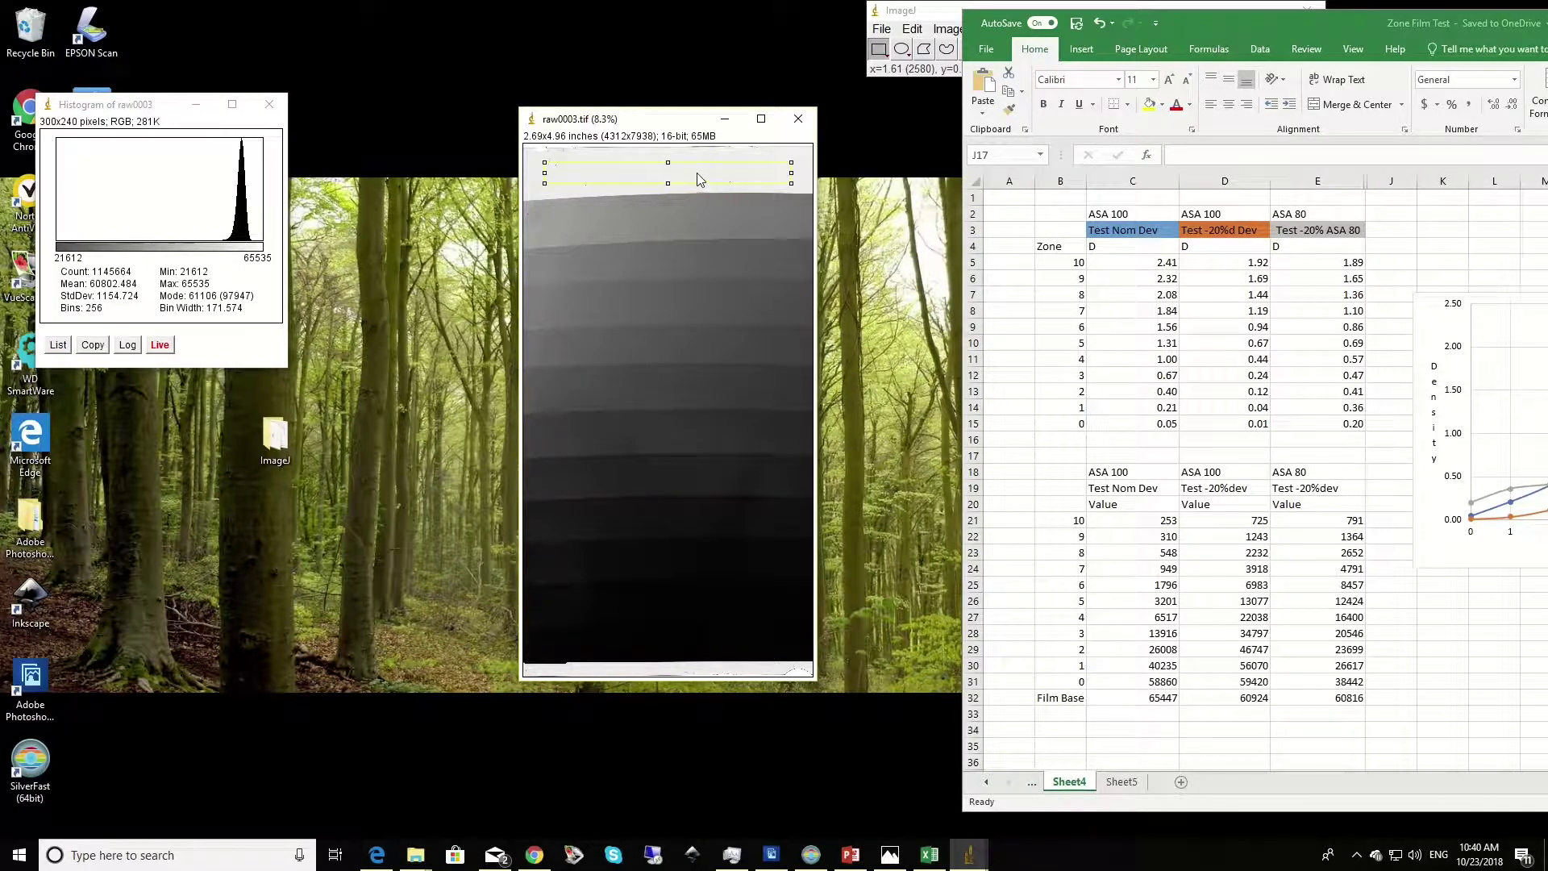
Resize the selection on the first density step, then move it to the dark band reading mean 2728.347
{"action": "left_click_drag", "start_coordinate": [697, 173], "coordinate": [703, 218]}
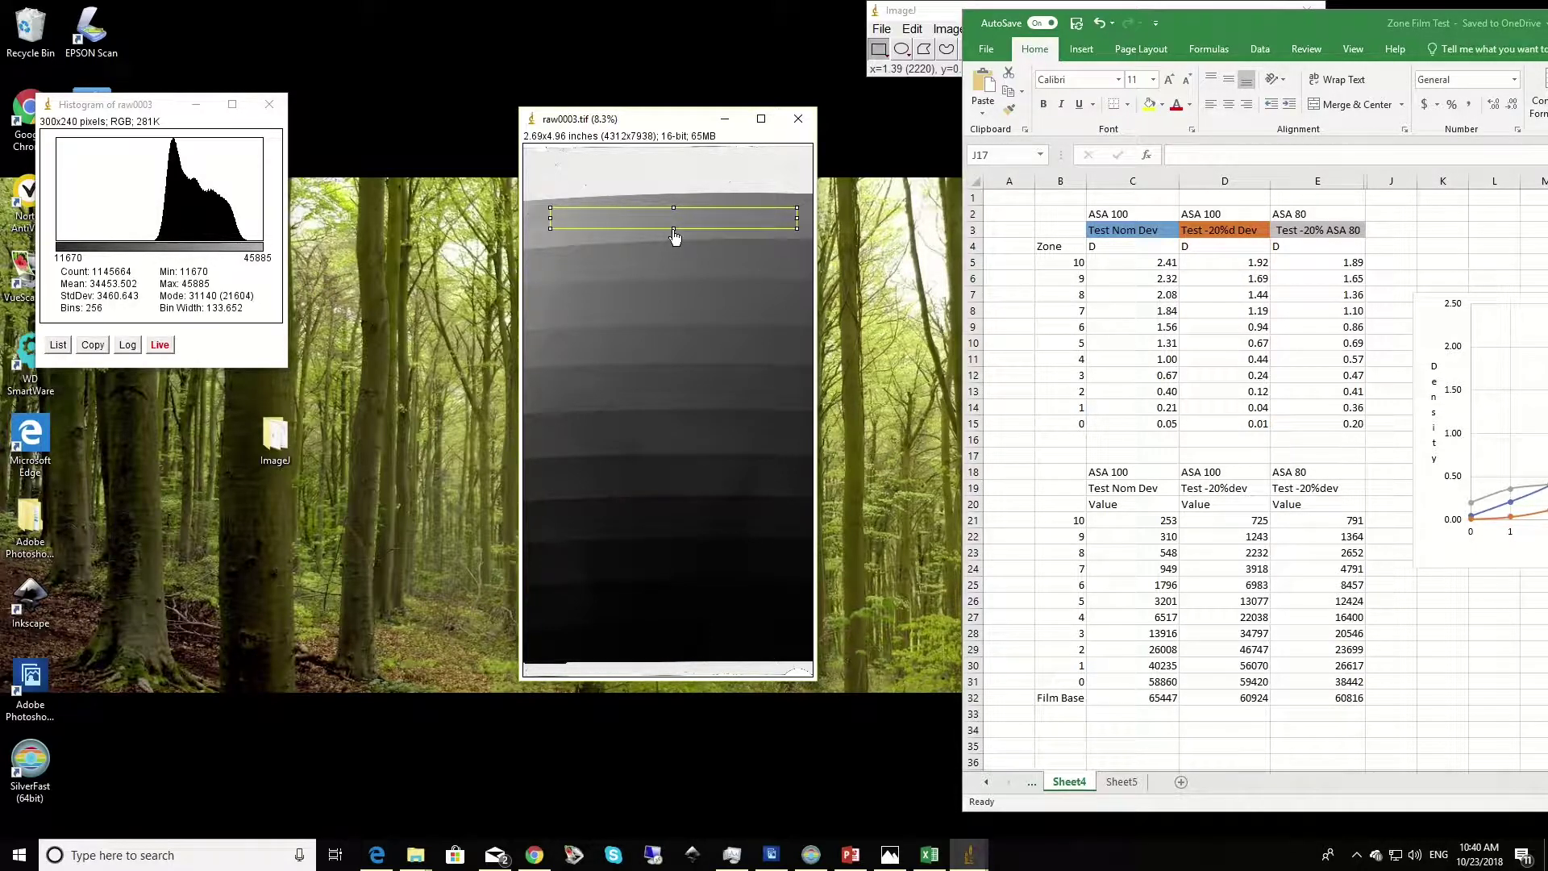
{"action": "left_click_drag", "start_coordinate": [673, 229], "coordinate": [675, 243]}
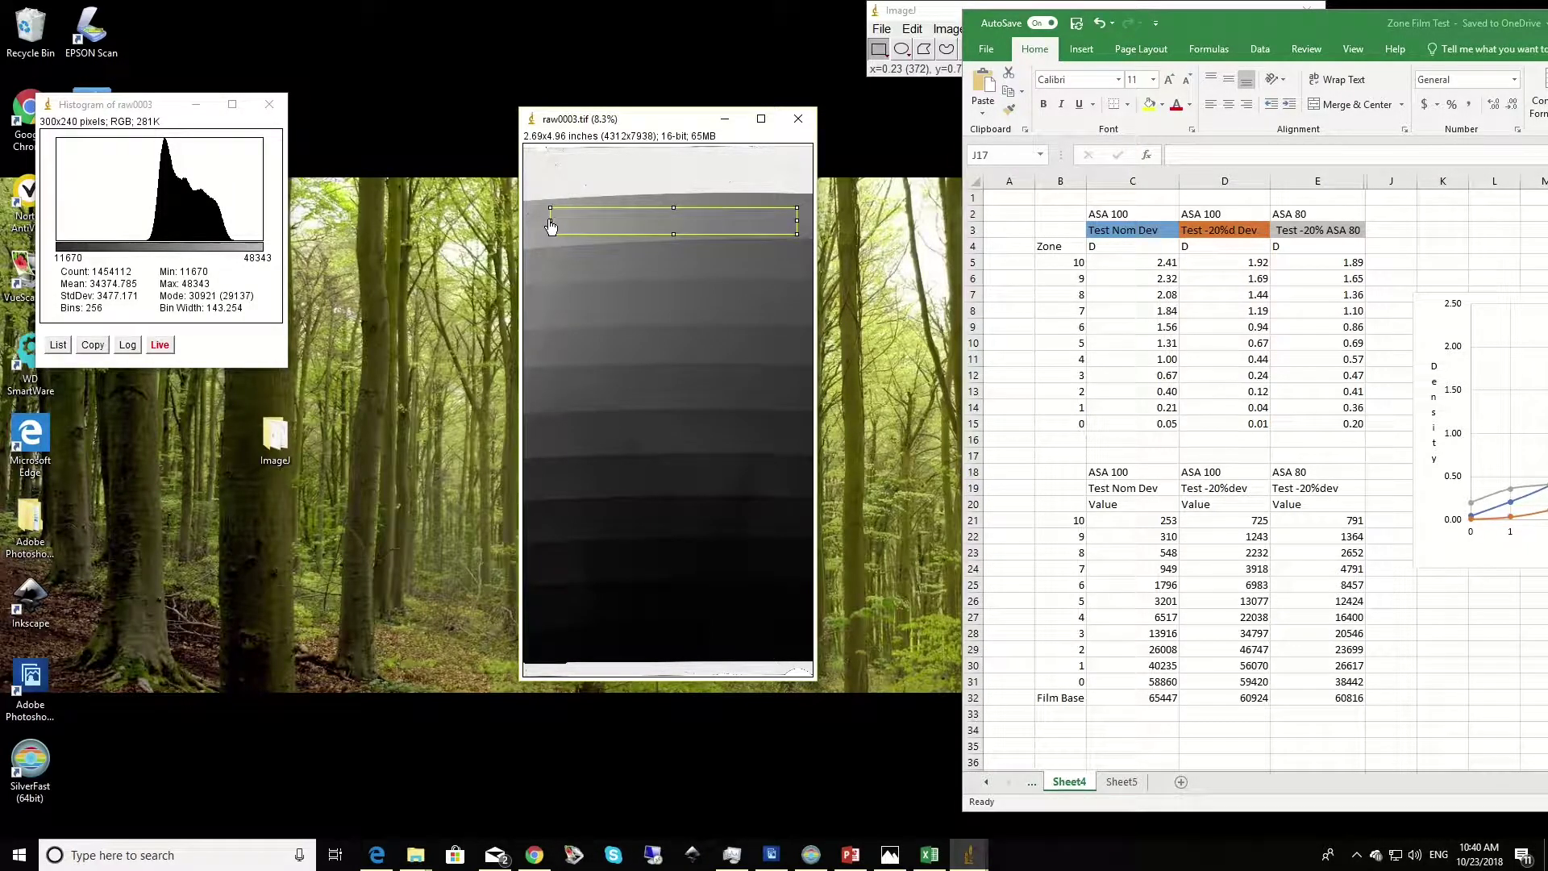
{"action": "left_click_drag", "start_coordinate": [551, 224], "coordinate": [535, 229]}
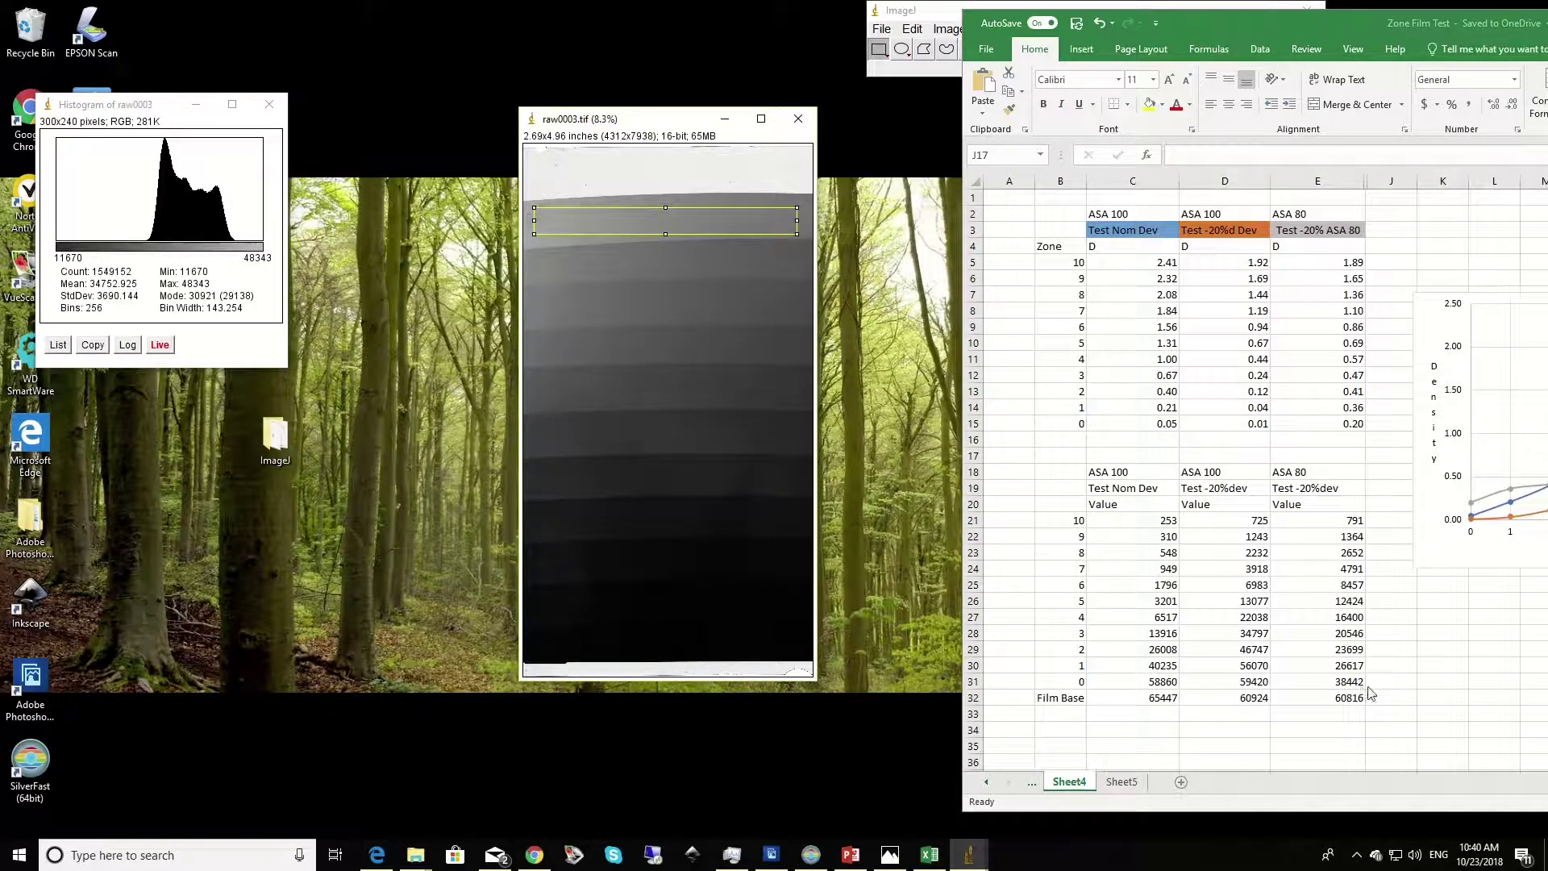
{"action": "left_click_drag", "start_coordinate": [670, 225], "coordinate": [675, 555]}
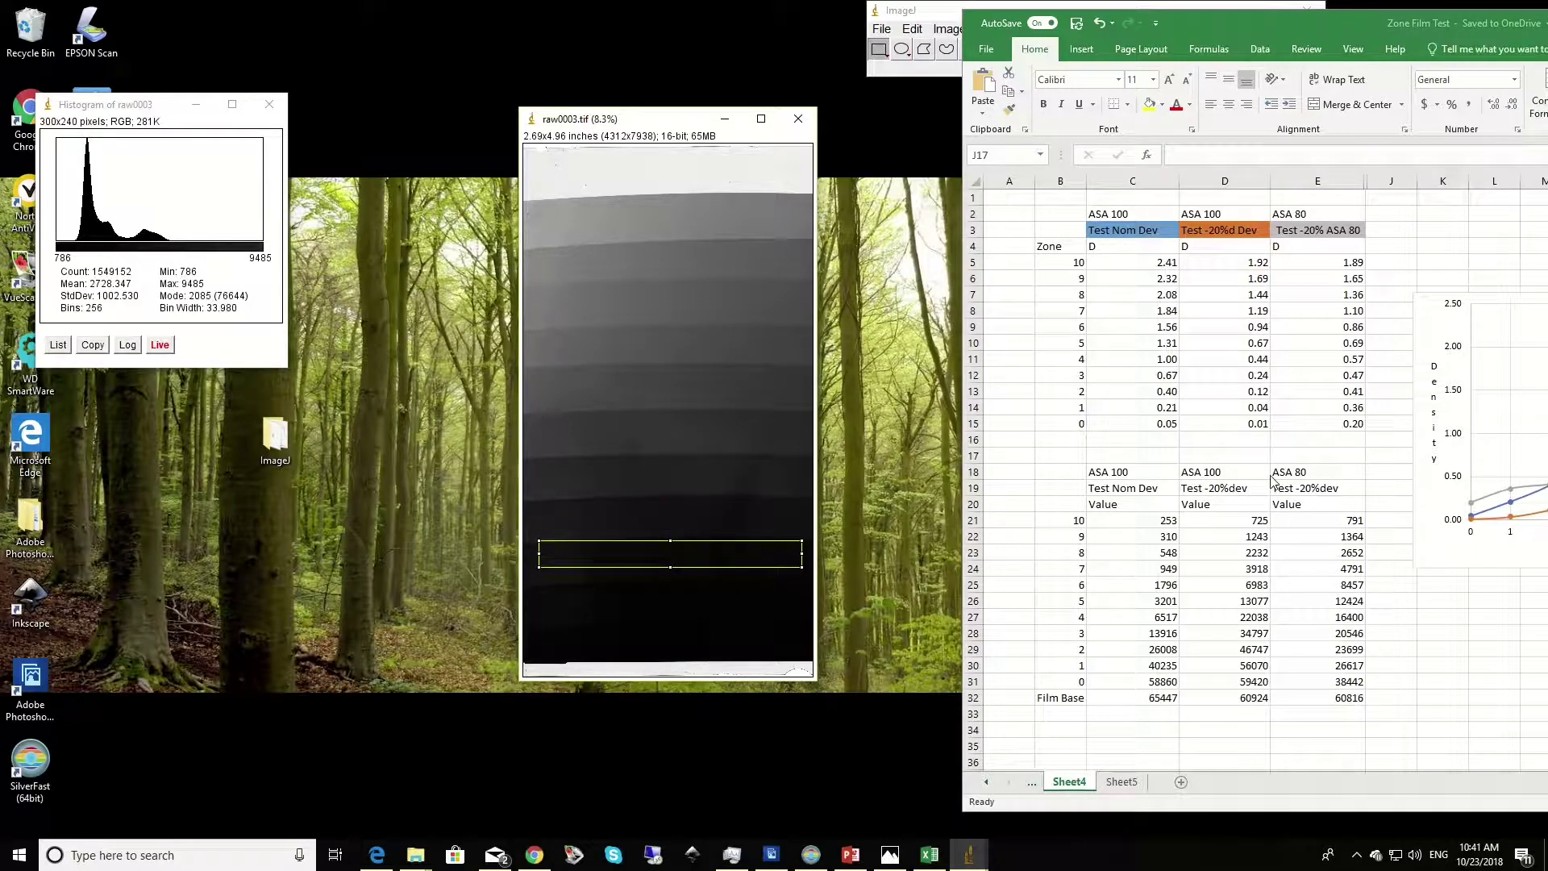
Shift the Excel window left to reveal the chart, and check E21's value and E15's formula
{"action": "left_click", "coordinate": [1362, 23]}
{"action": "left_click_drag", "start_coordinate": [1362, 21], "coordinate": [998, 22]}
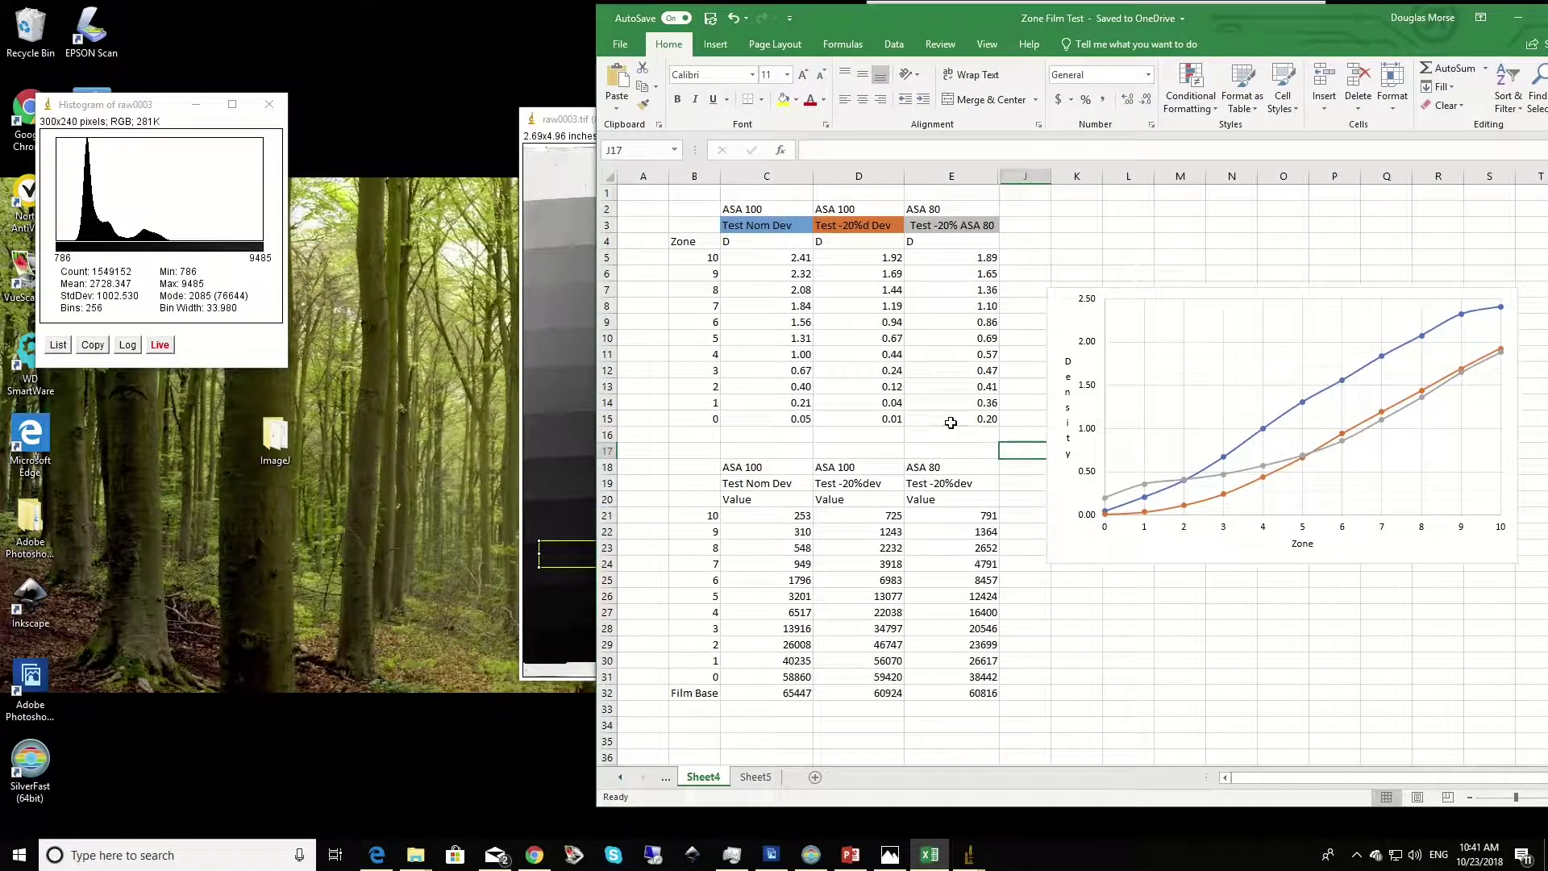
{"action": "left_click", "coordinate": [977, 513]}
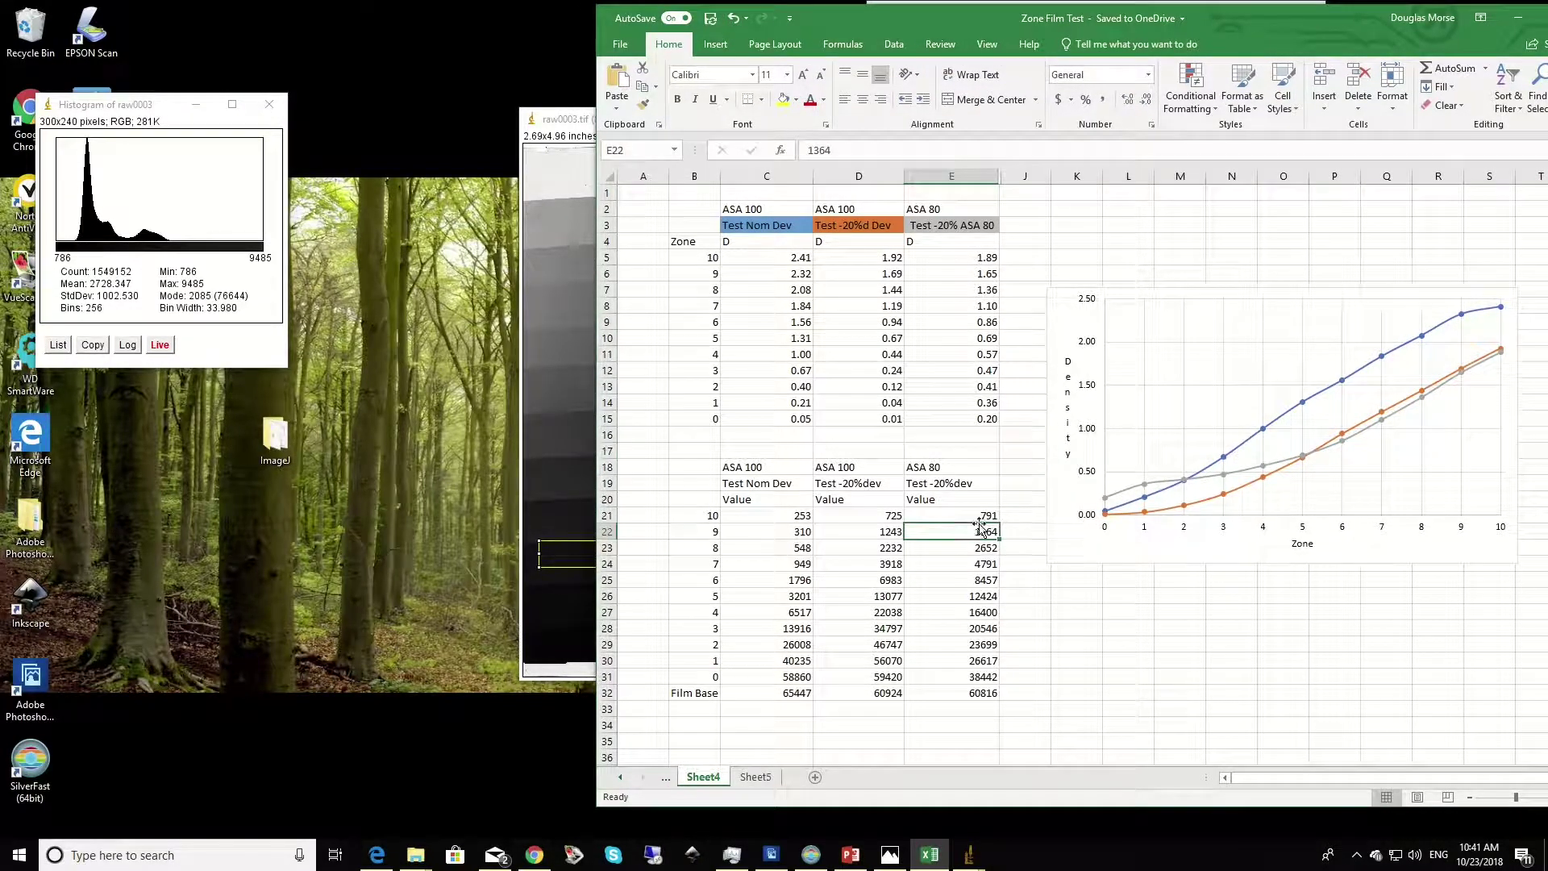
{"action": "left_click", "coordinate": [985, 420]}
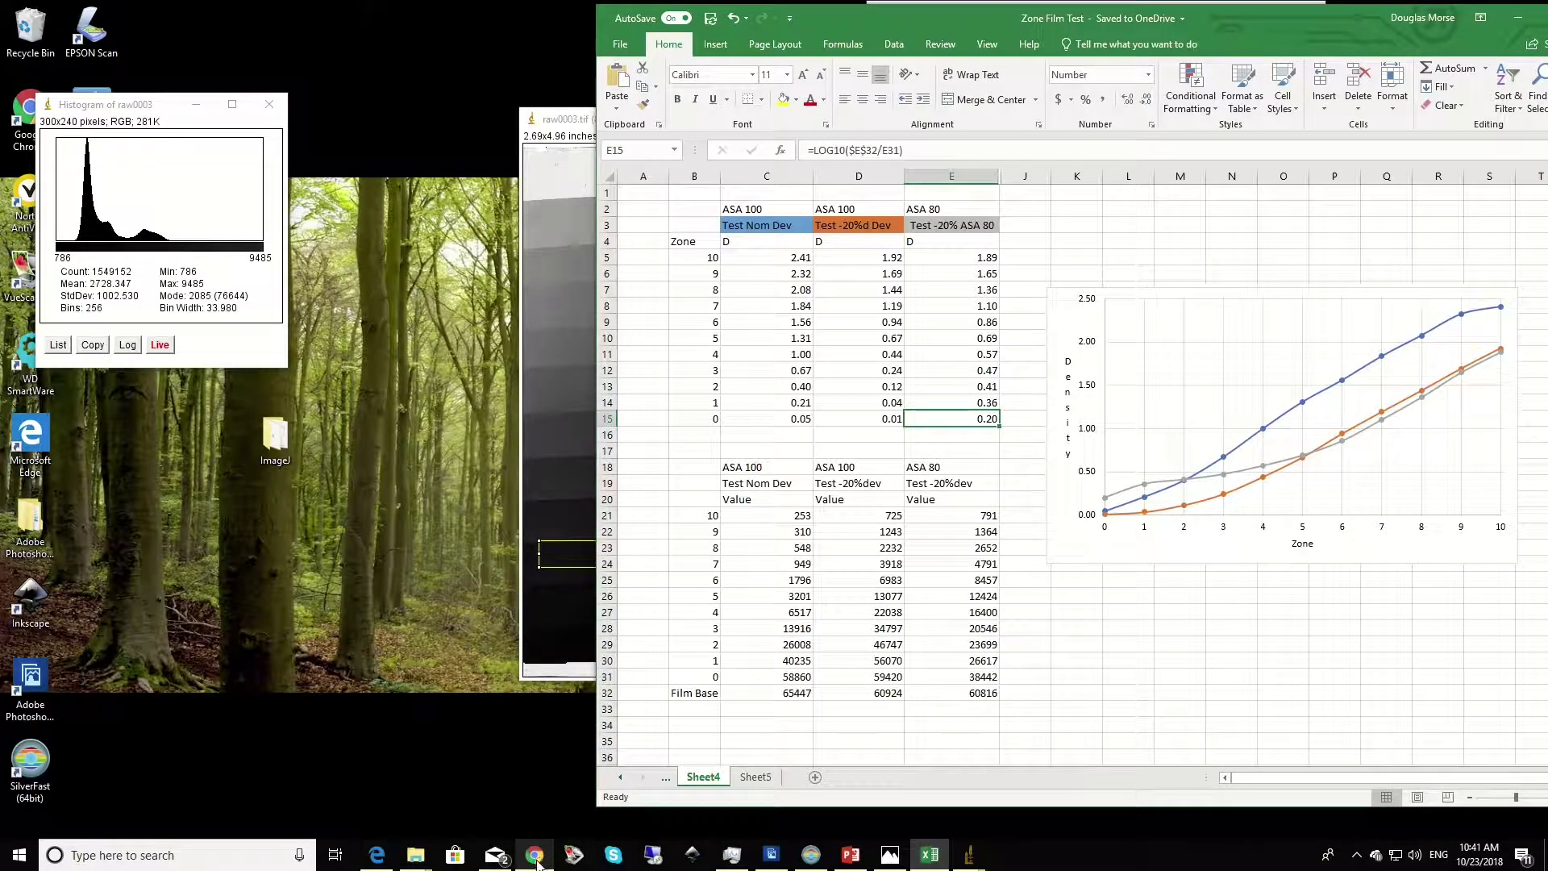
{"action": "mouse_move", "coordinate": [535, 863]}
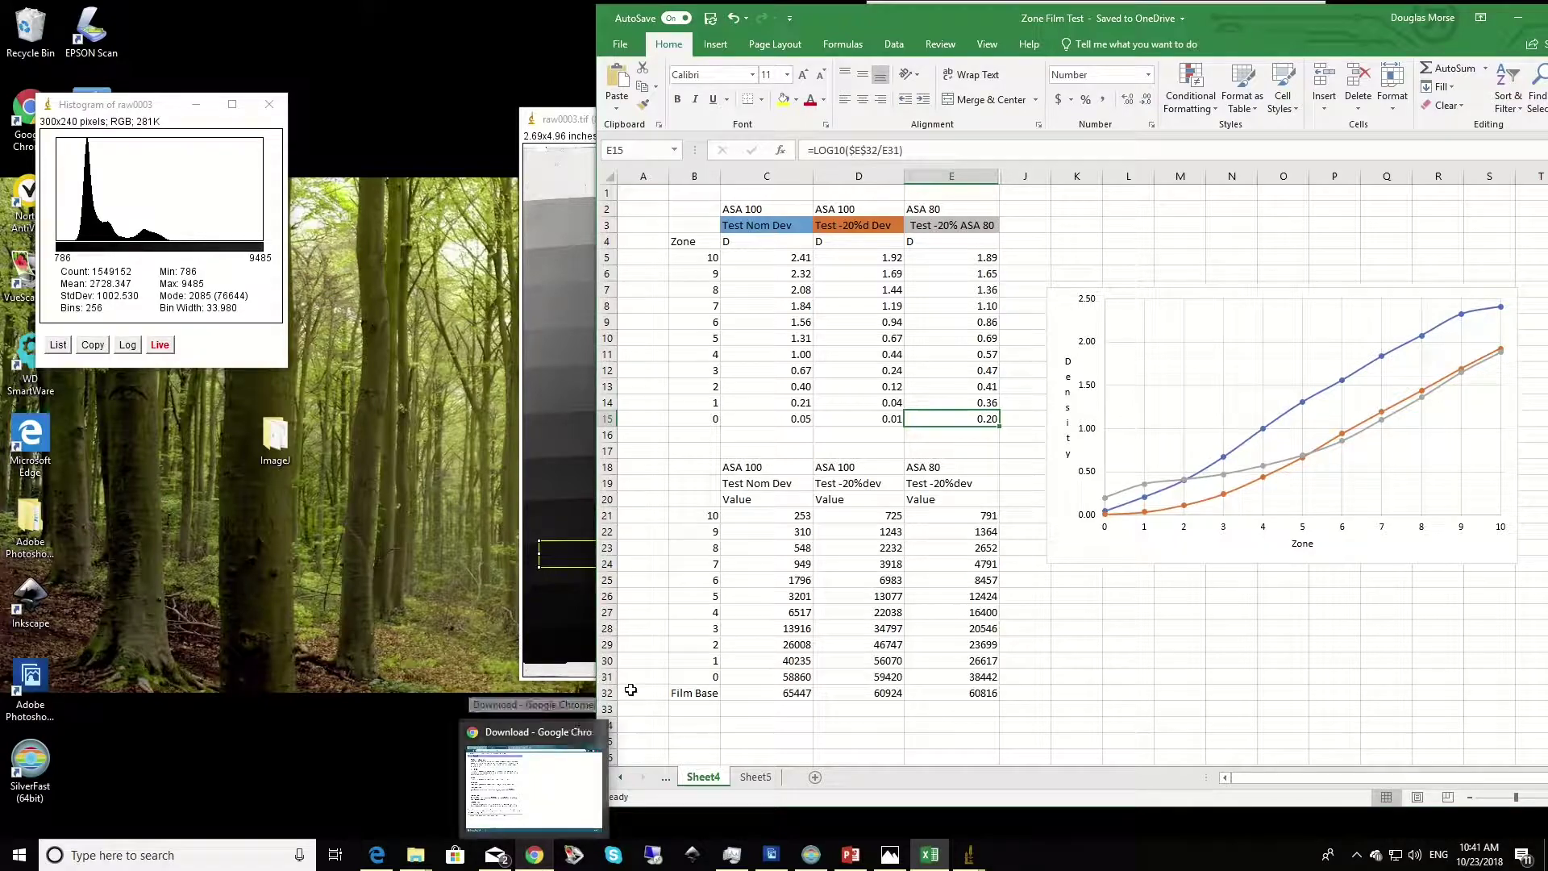
{"action": "left_click", "coordinate": [535, 855]}
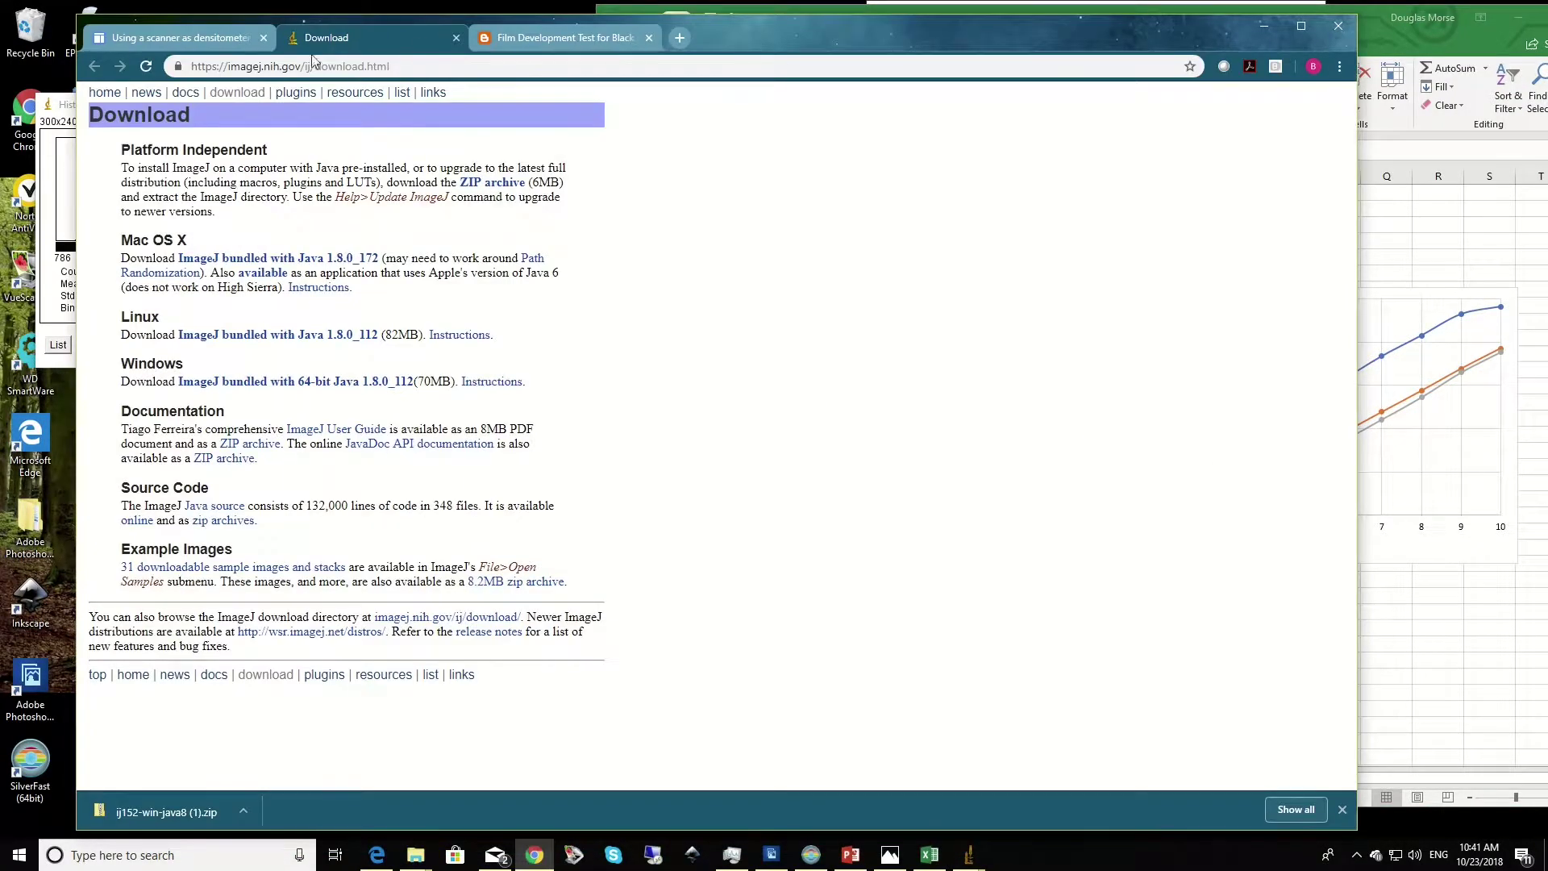
{"action": "left_click", "coordinate": [211, 37]}
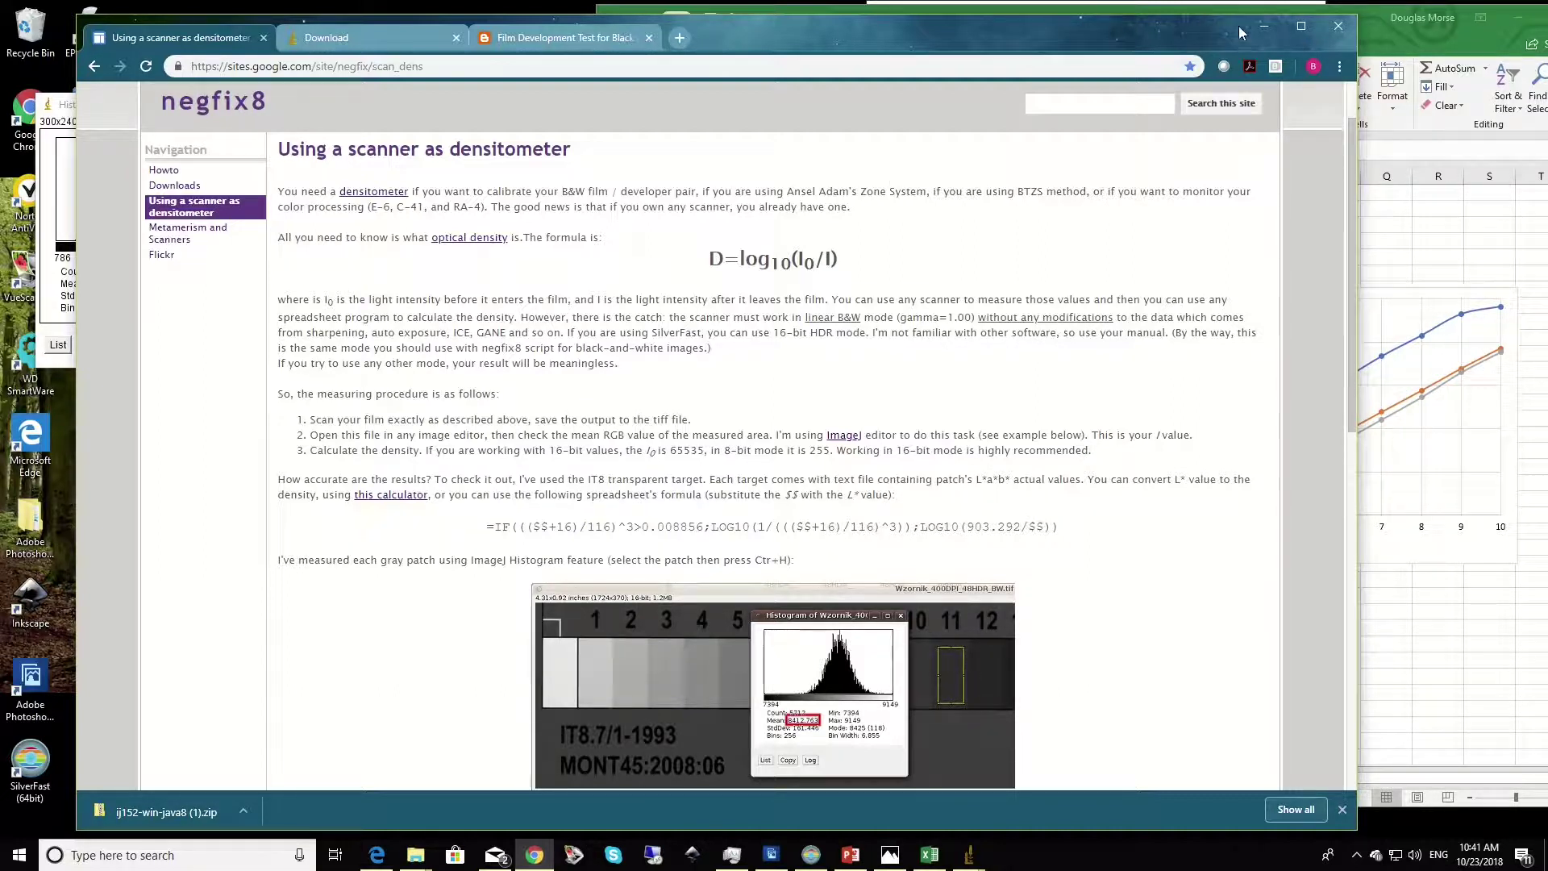
{"action": "left_click", "coordinate": [1262, 26]}
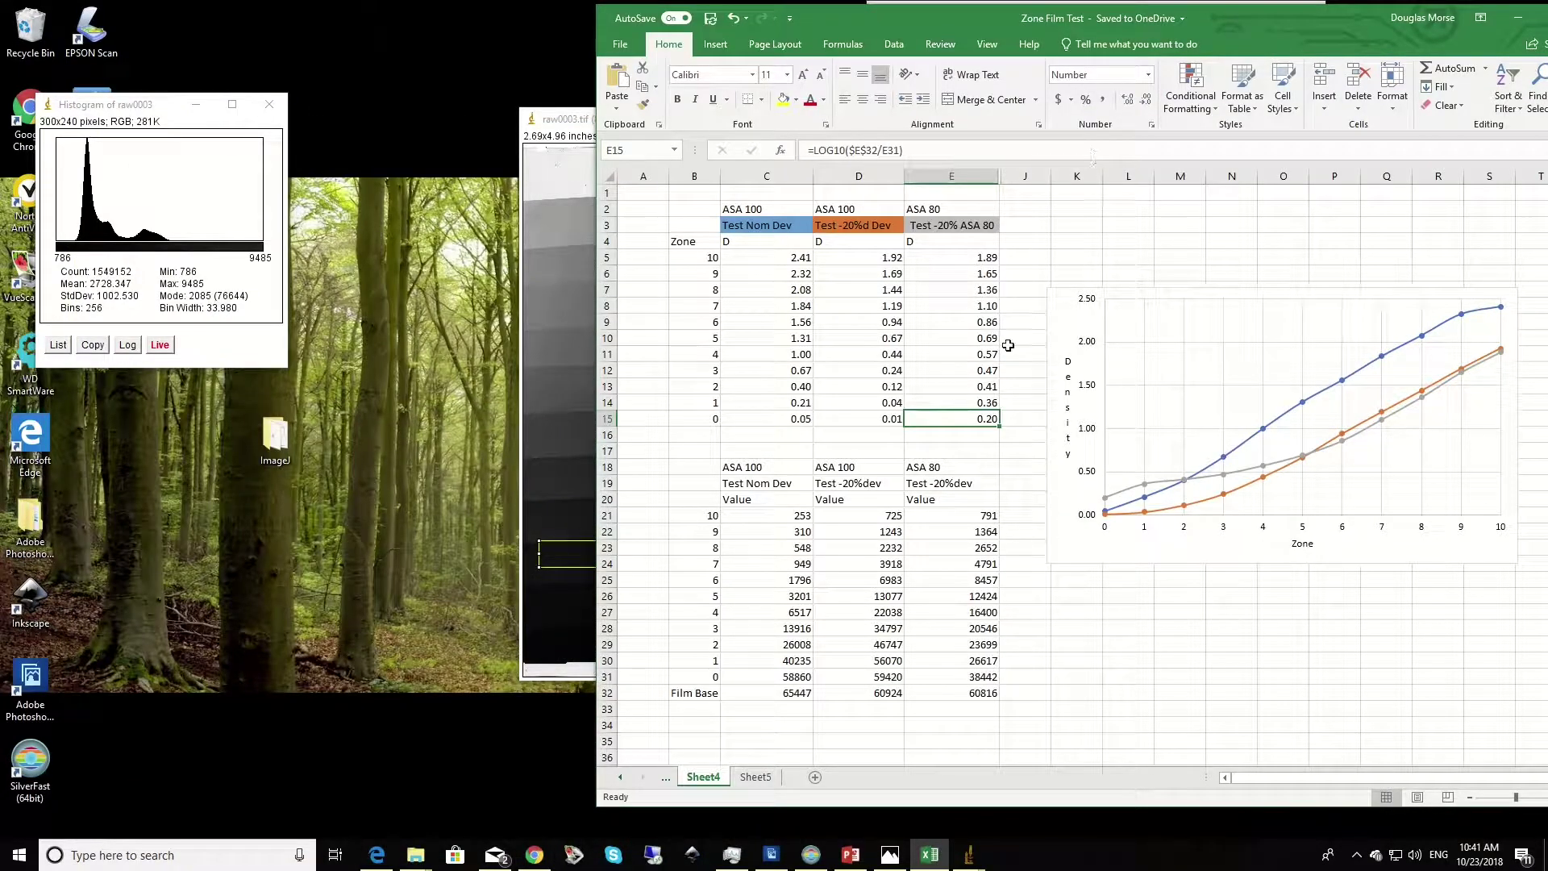
Confirm the =LOG10($E$32/…) density formulas in E15 to E11, cancelling a stray change in E14
{"action": "double_click", "coordinate": [973, 419]}
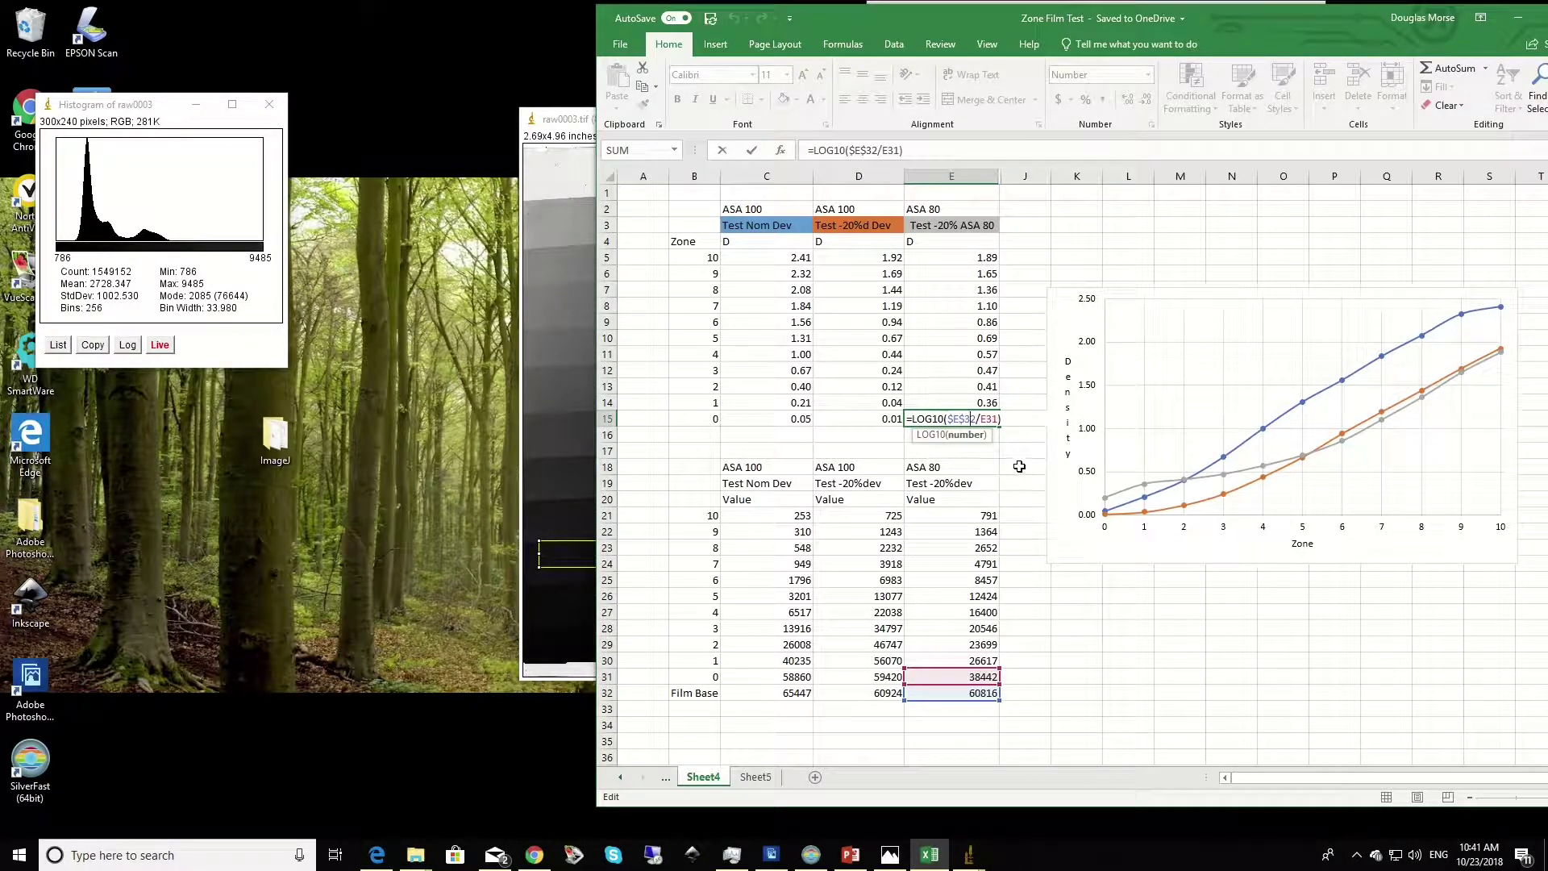
{"action": "key", "text": "ctrl+Return"}
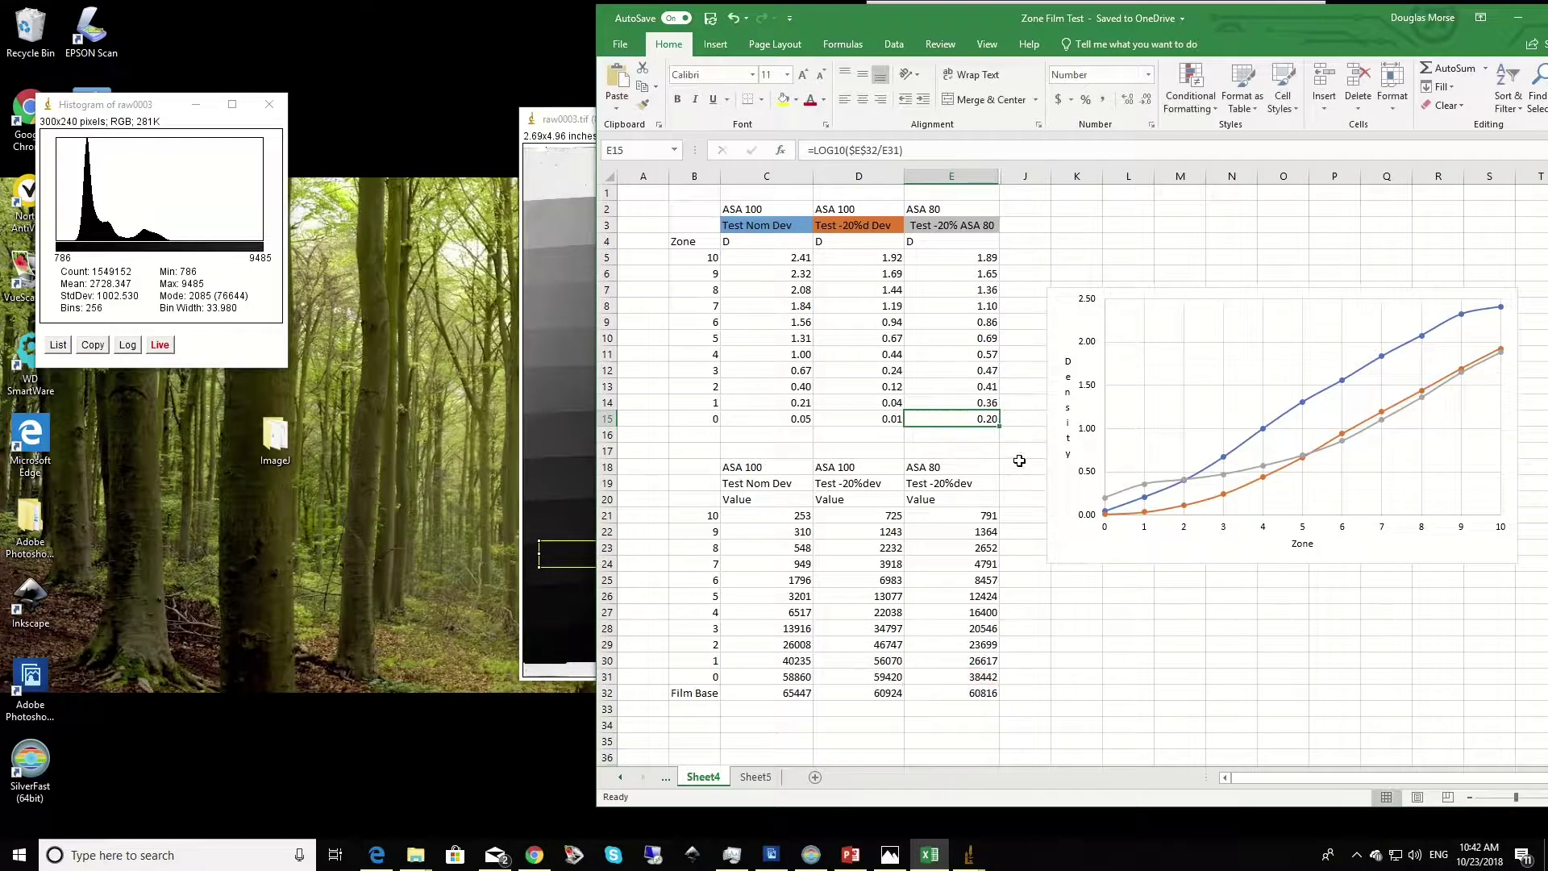
{"action": "double_click", "coordinate": [979, 403]}
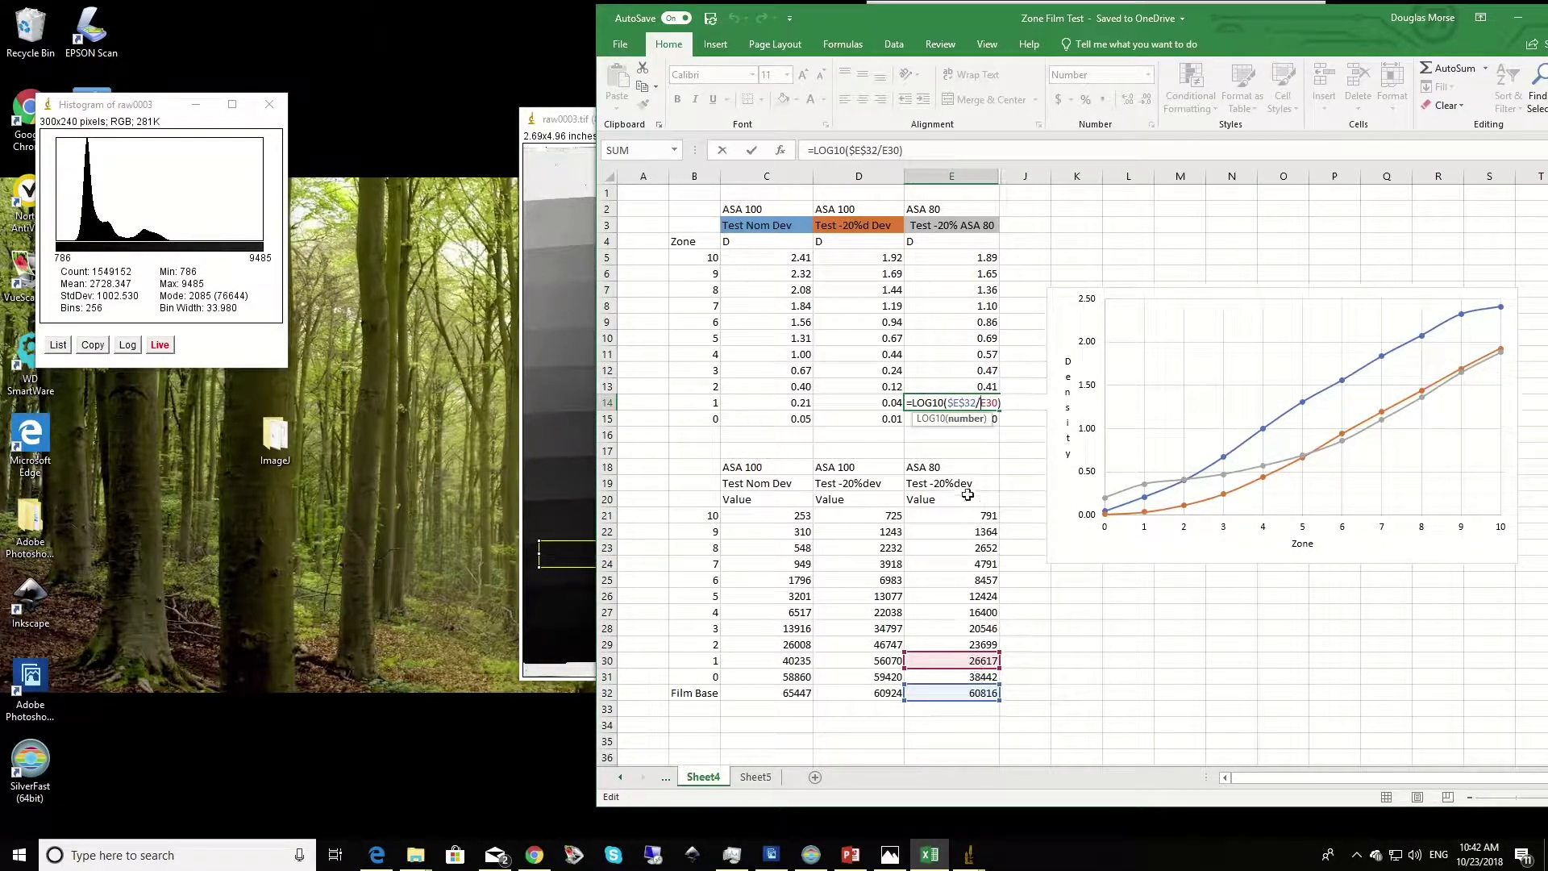
{"action": "left_click", "coordinate": [993, 442]}
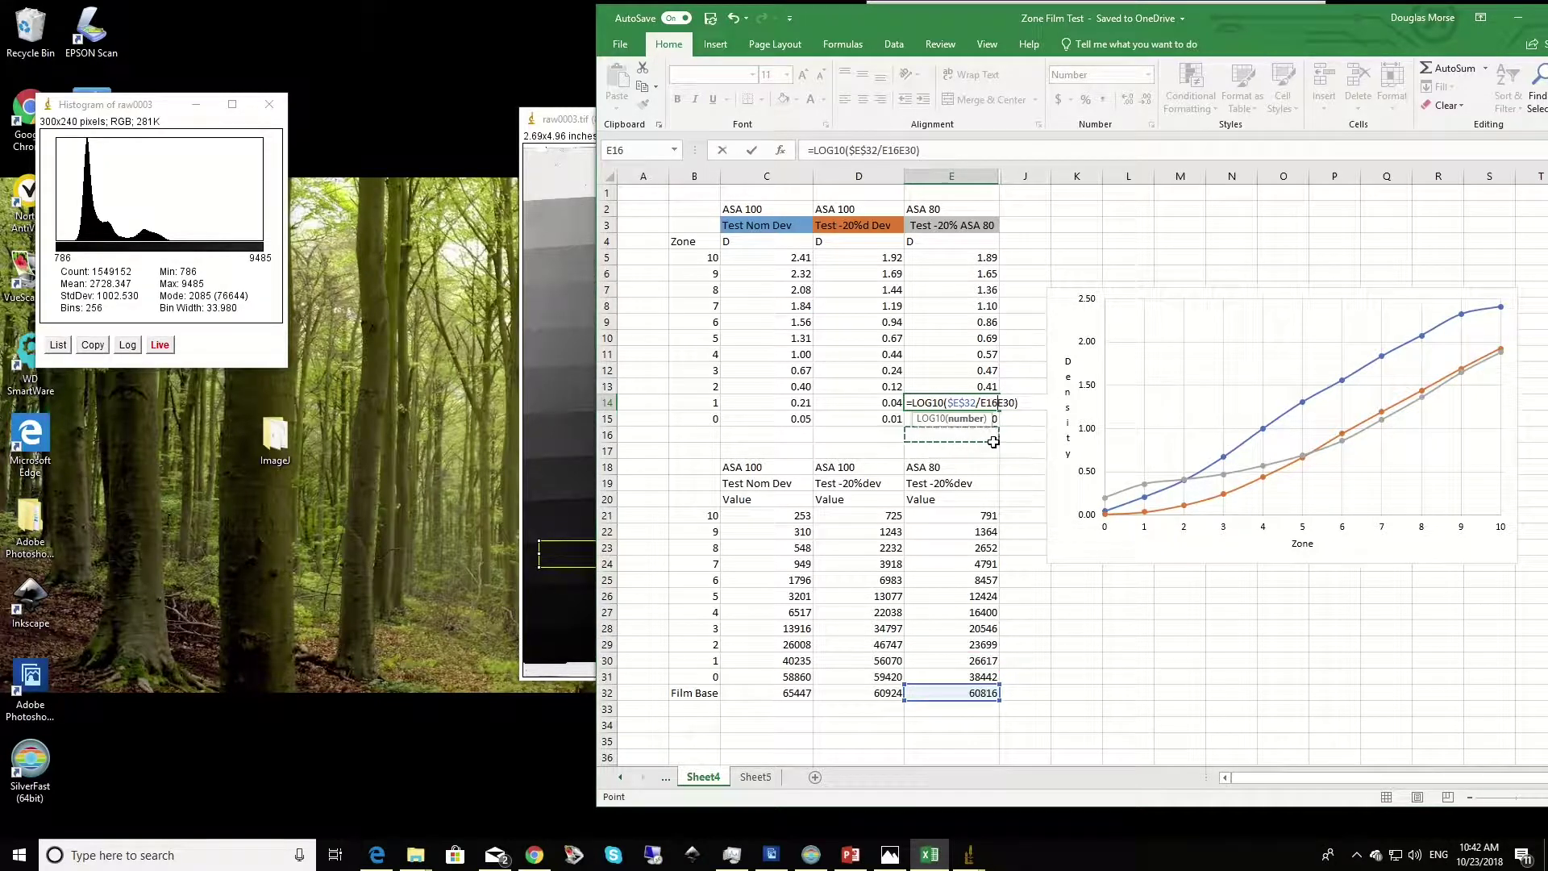
{"action": "key", "text": "Escape"}
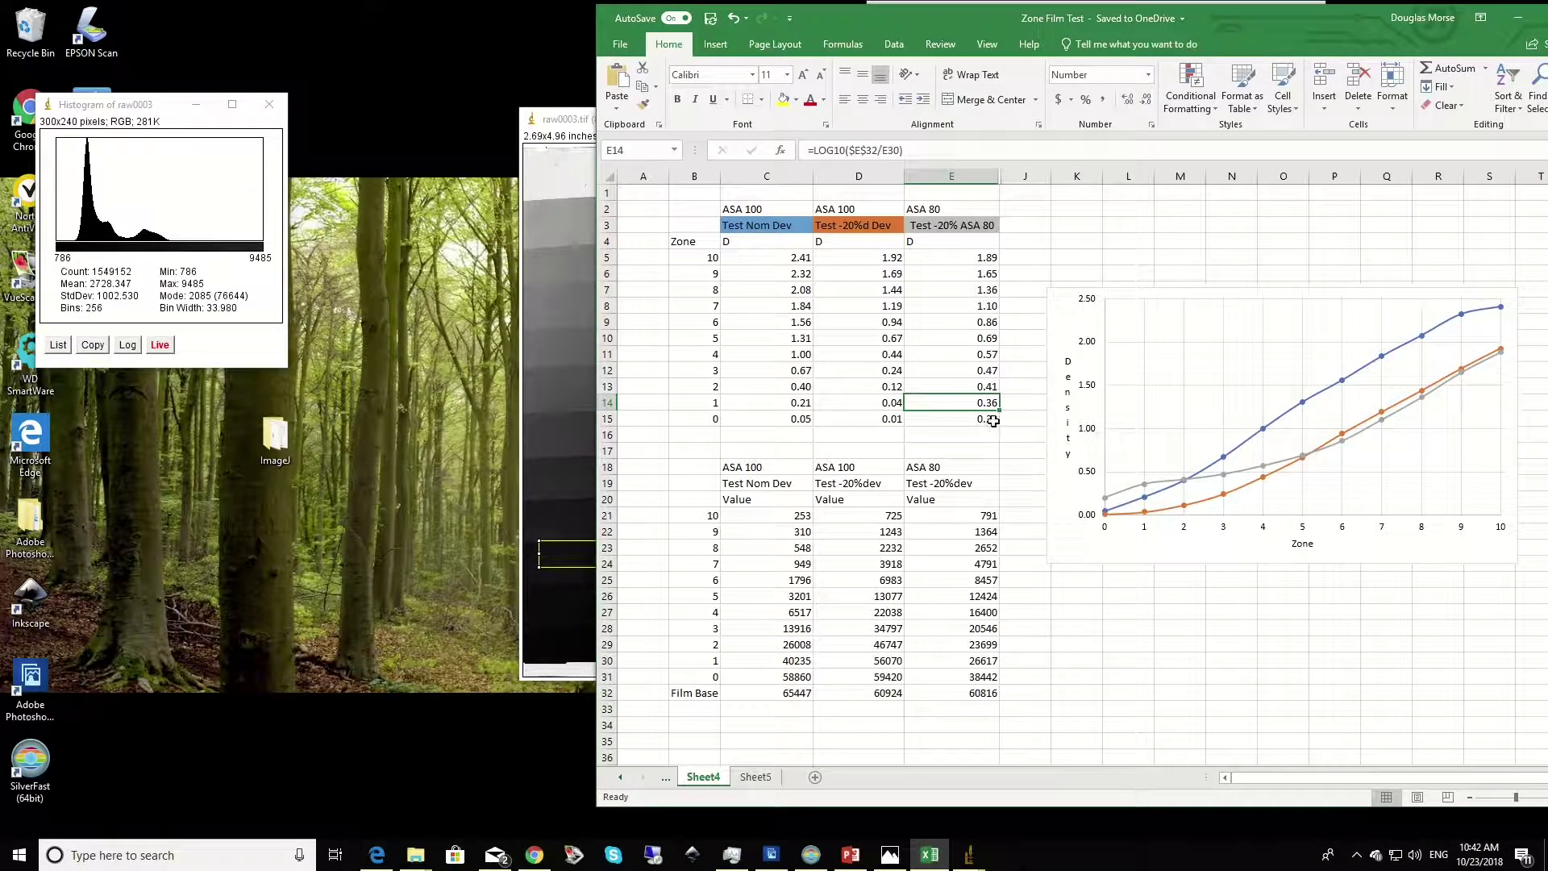
{"action": "double_click", "coordinate": [992, 386]}
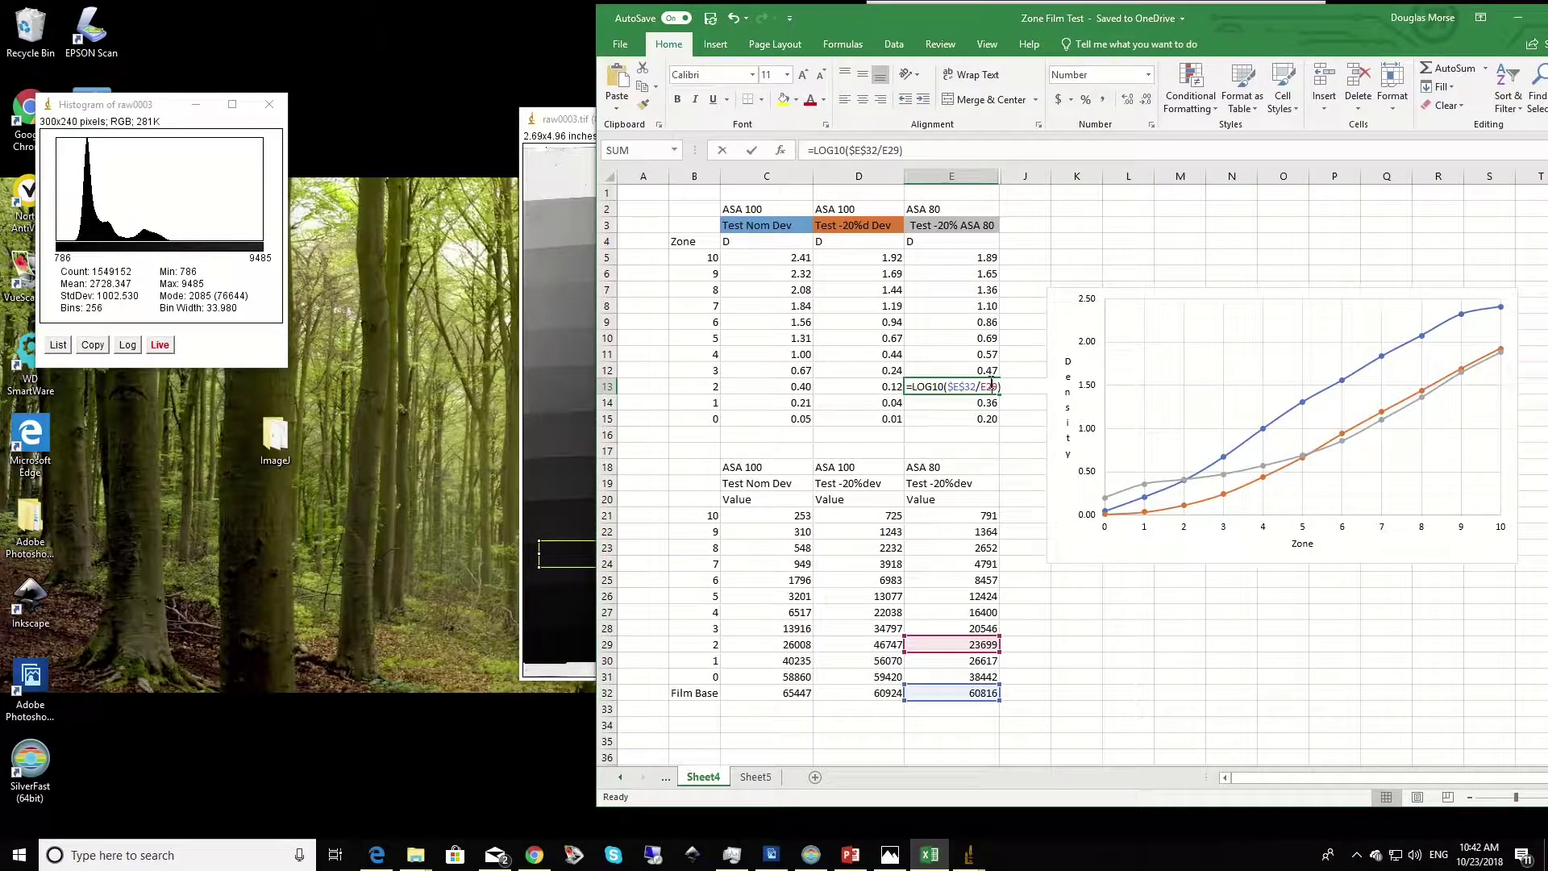
{"action": "key", "text": "Return"}
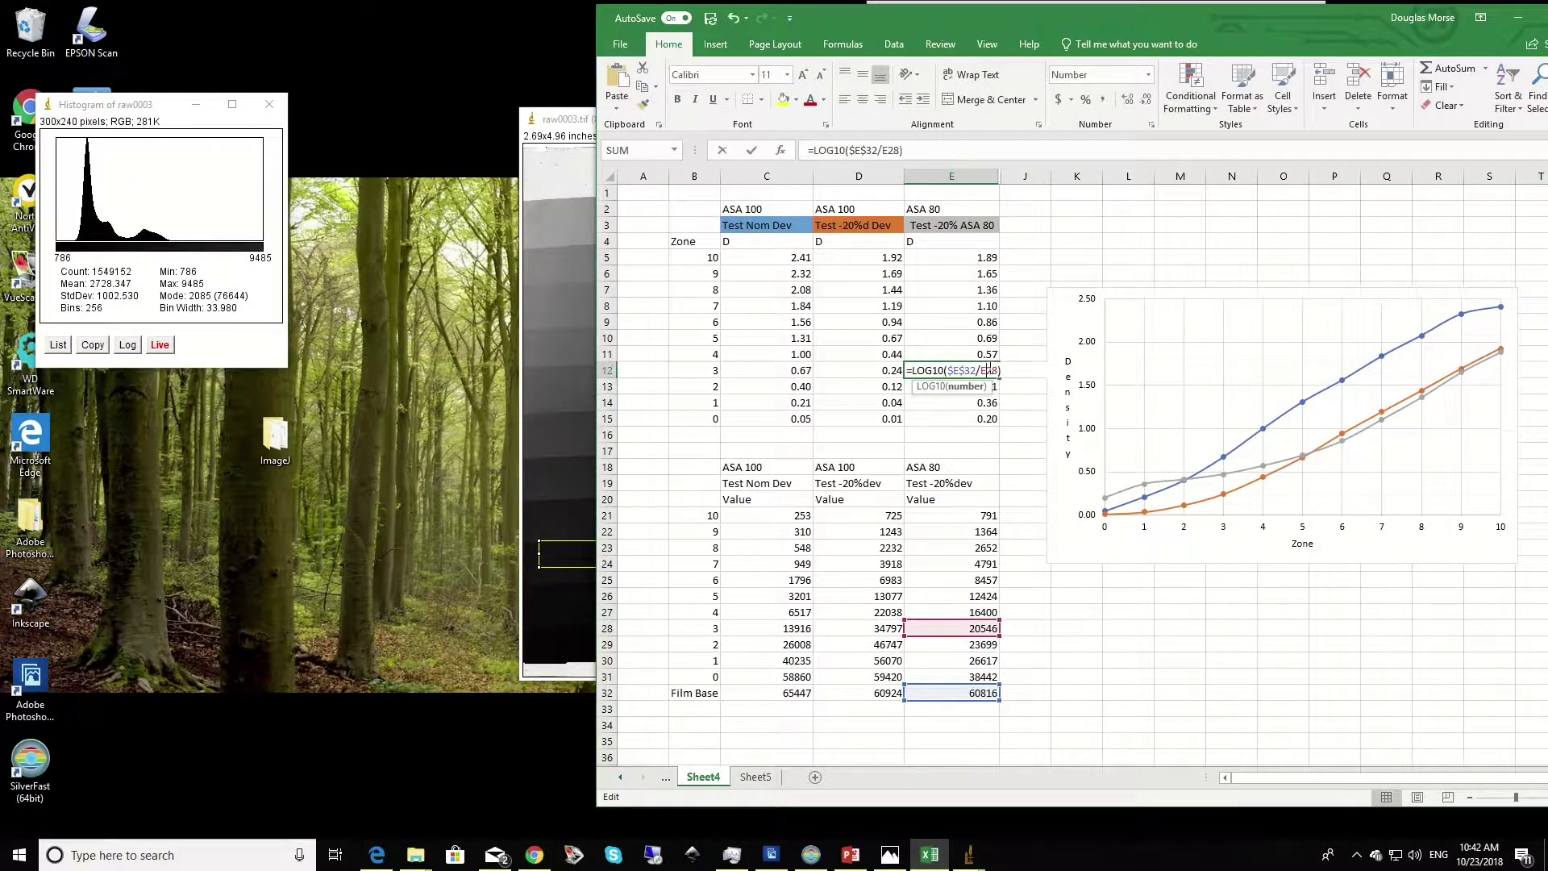
{"action": "double_click", "coordinate": [992, 352]}
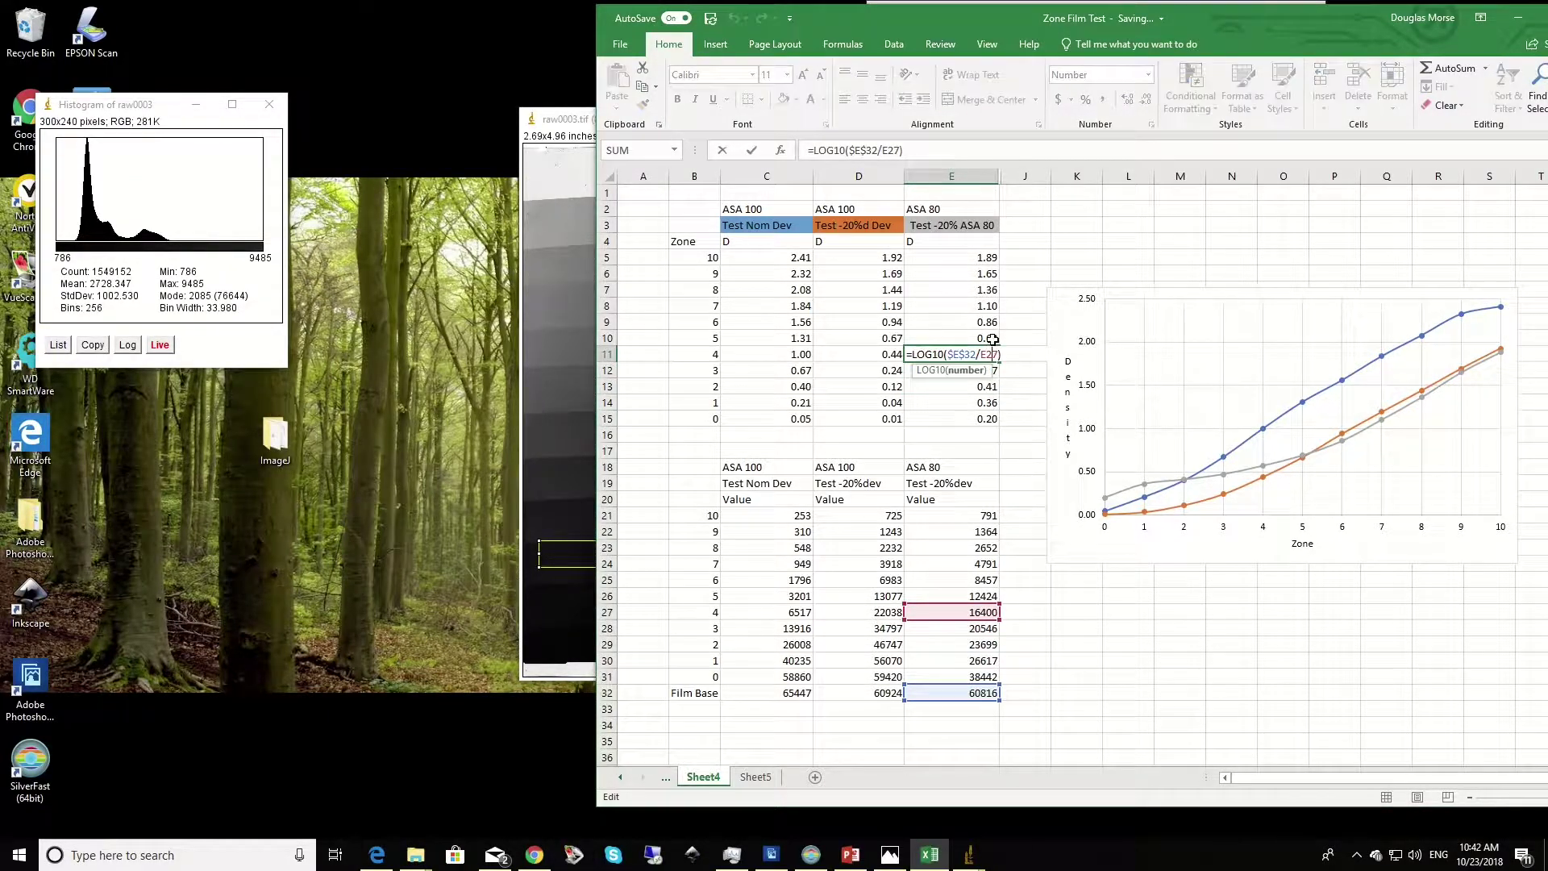
{"action": "key", "text": "Return"}
Confirm the LOG10 density formulas in E10 through E5, then select an empty cell
{"action": "double_click", "coordinate": [992, 338]}
{"action": "key", "text": "Return"}
{"action": "double_click", "coordinate": [993, 322]}
{"action": "key", "text": "Return"}
{"action": "double_click", "coordinate": [993, 305]}
{"action": "key", "text": "Return"}
{"action": "double_click", "coordinate": [993, 290]}
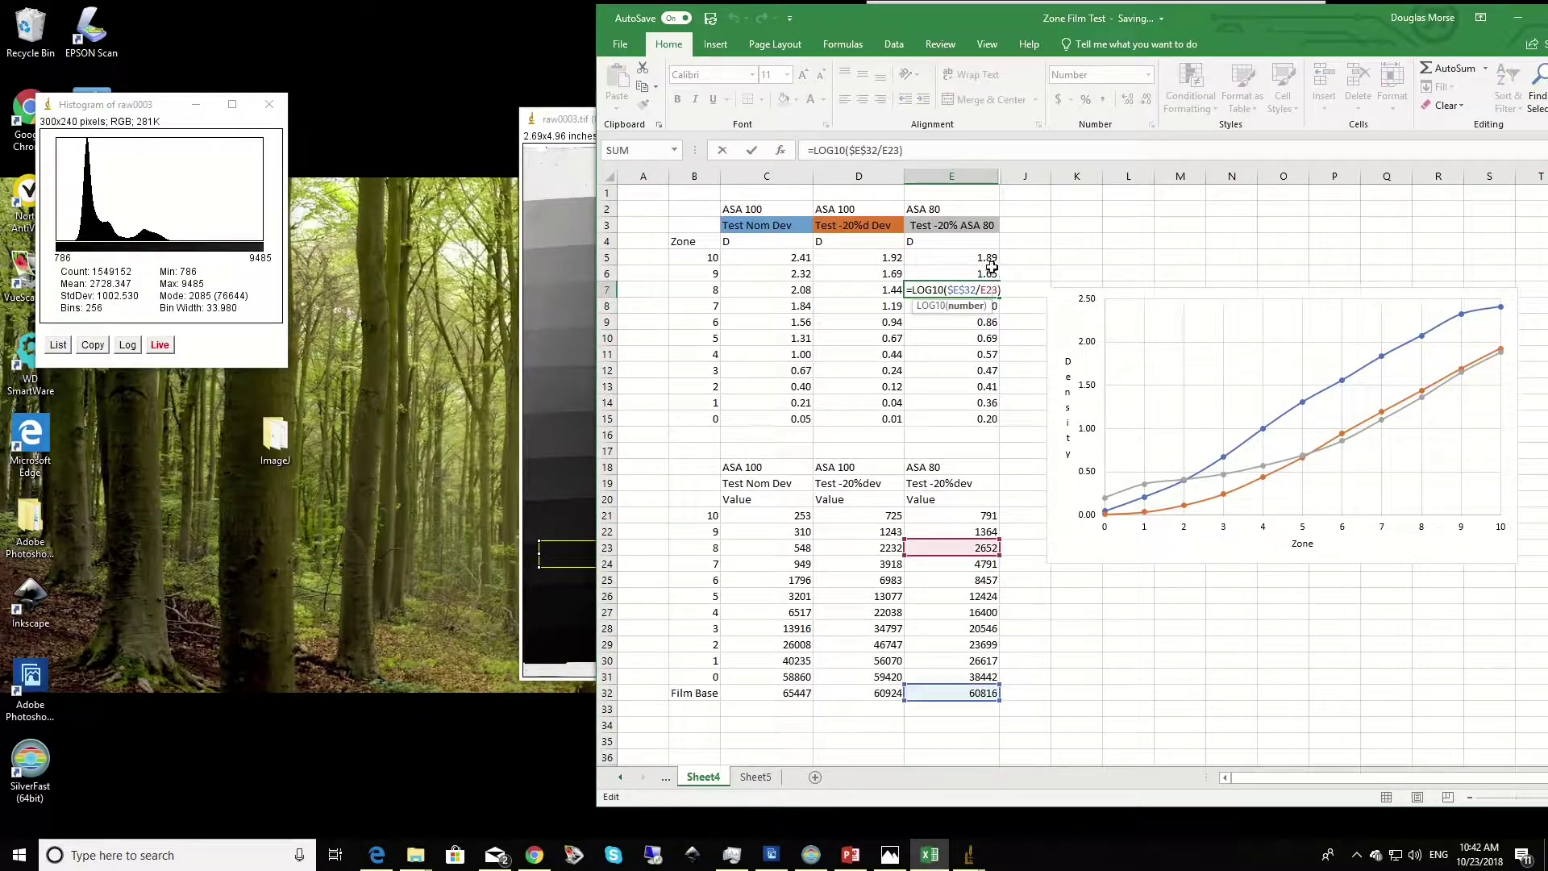
{"action": "key", "text": "Return"}
{"action": "double_click", "coordinate": [993, 273]}
{"action": "key", "text": "Return"}
{"action": "double_click", "coordinate": [994, 257]}
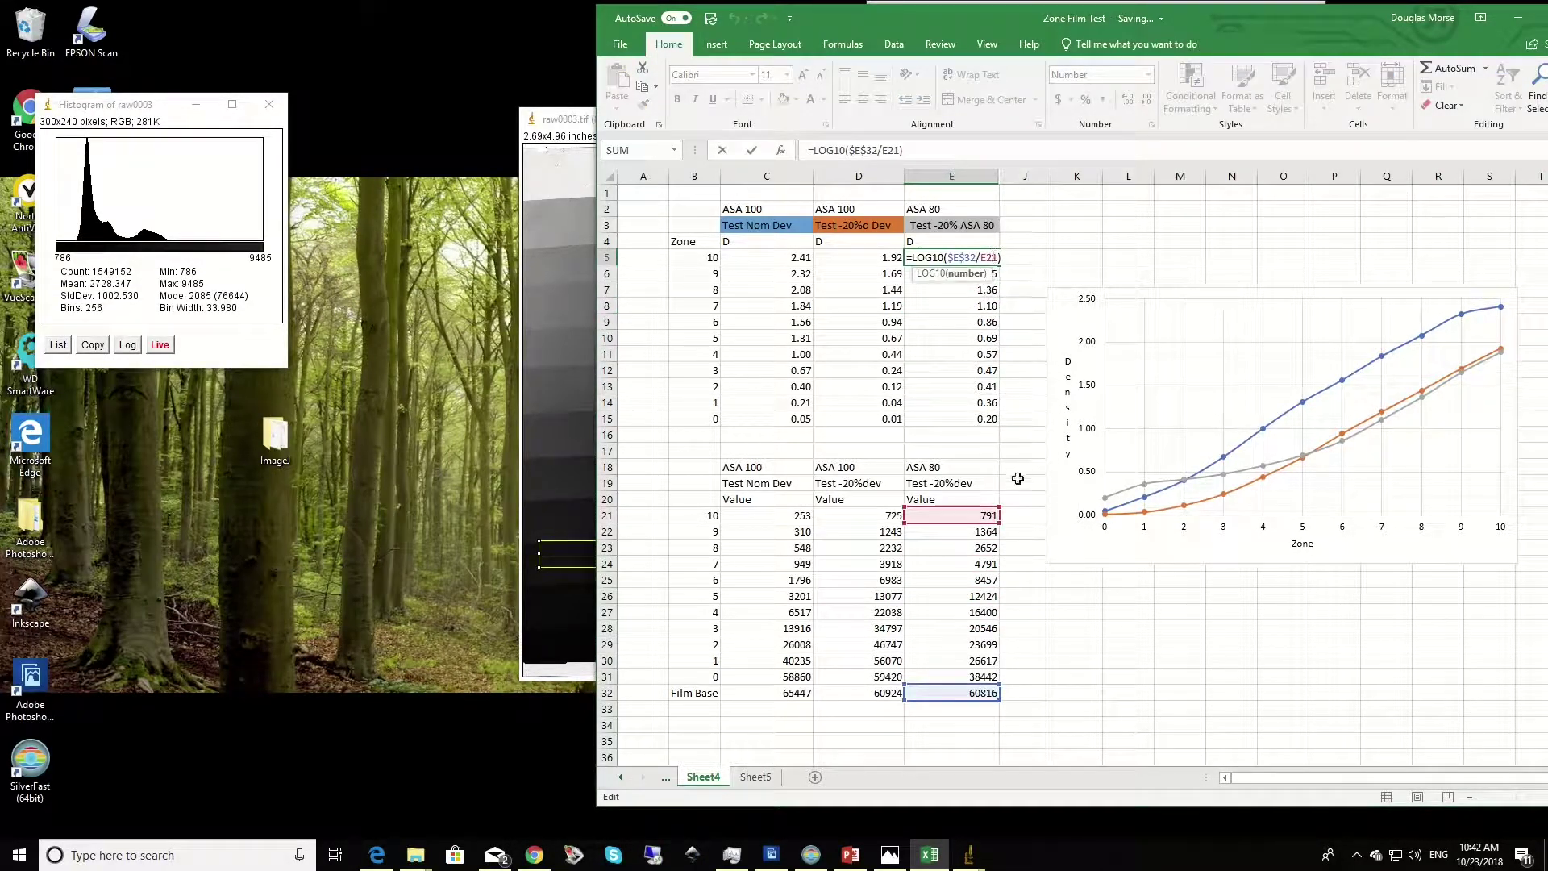
{"action": "key", "text": "ctrl+Return"}
{"action": "left_click", "coordinate": [1022, 504]}
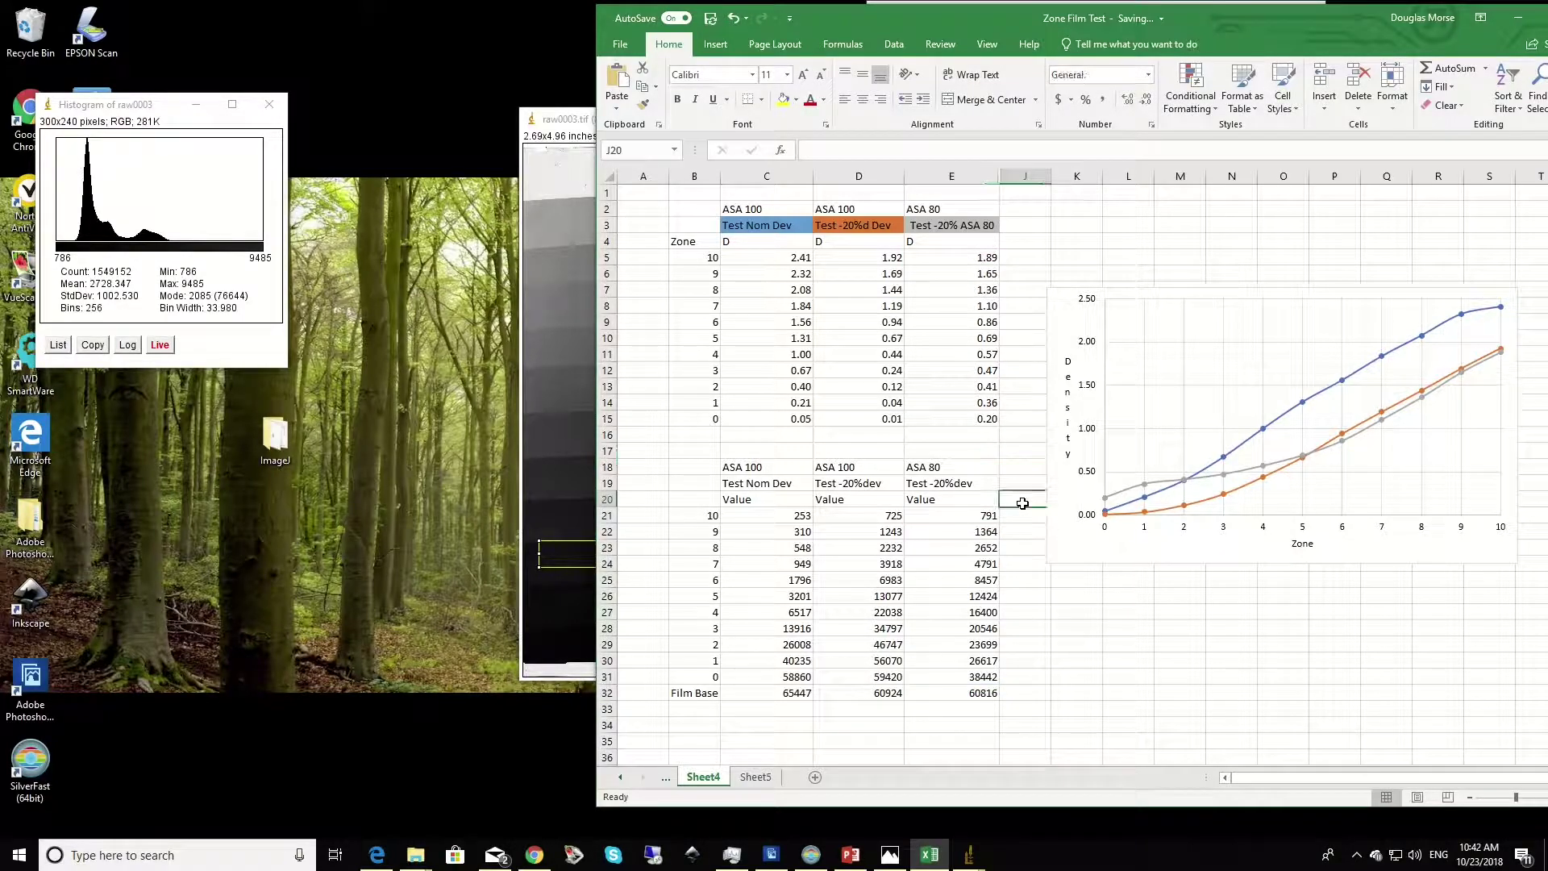
Drag the Excel window left and up to the top edge of the screen
{"action": "left_click_drag", "start_coordinate": [1233, 20], "coordinate": [1040, 1]}
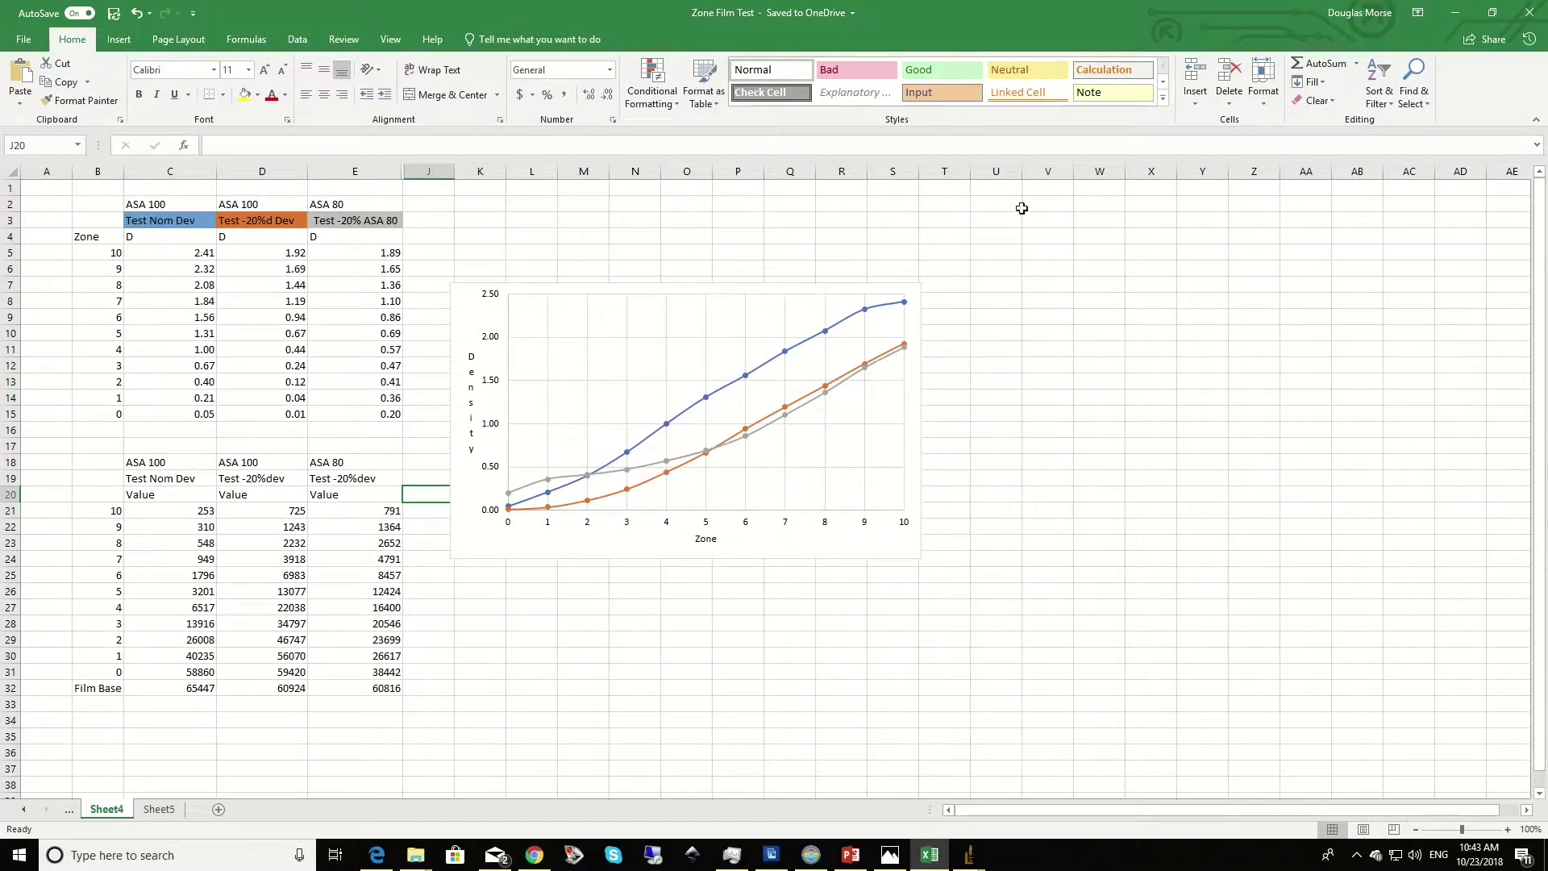
Minimize Excel to reveal ImageJ's raw0003.tif scan and its live histogram
{"action": "left_click", "coordinate": [1458, 14]}
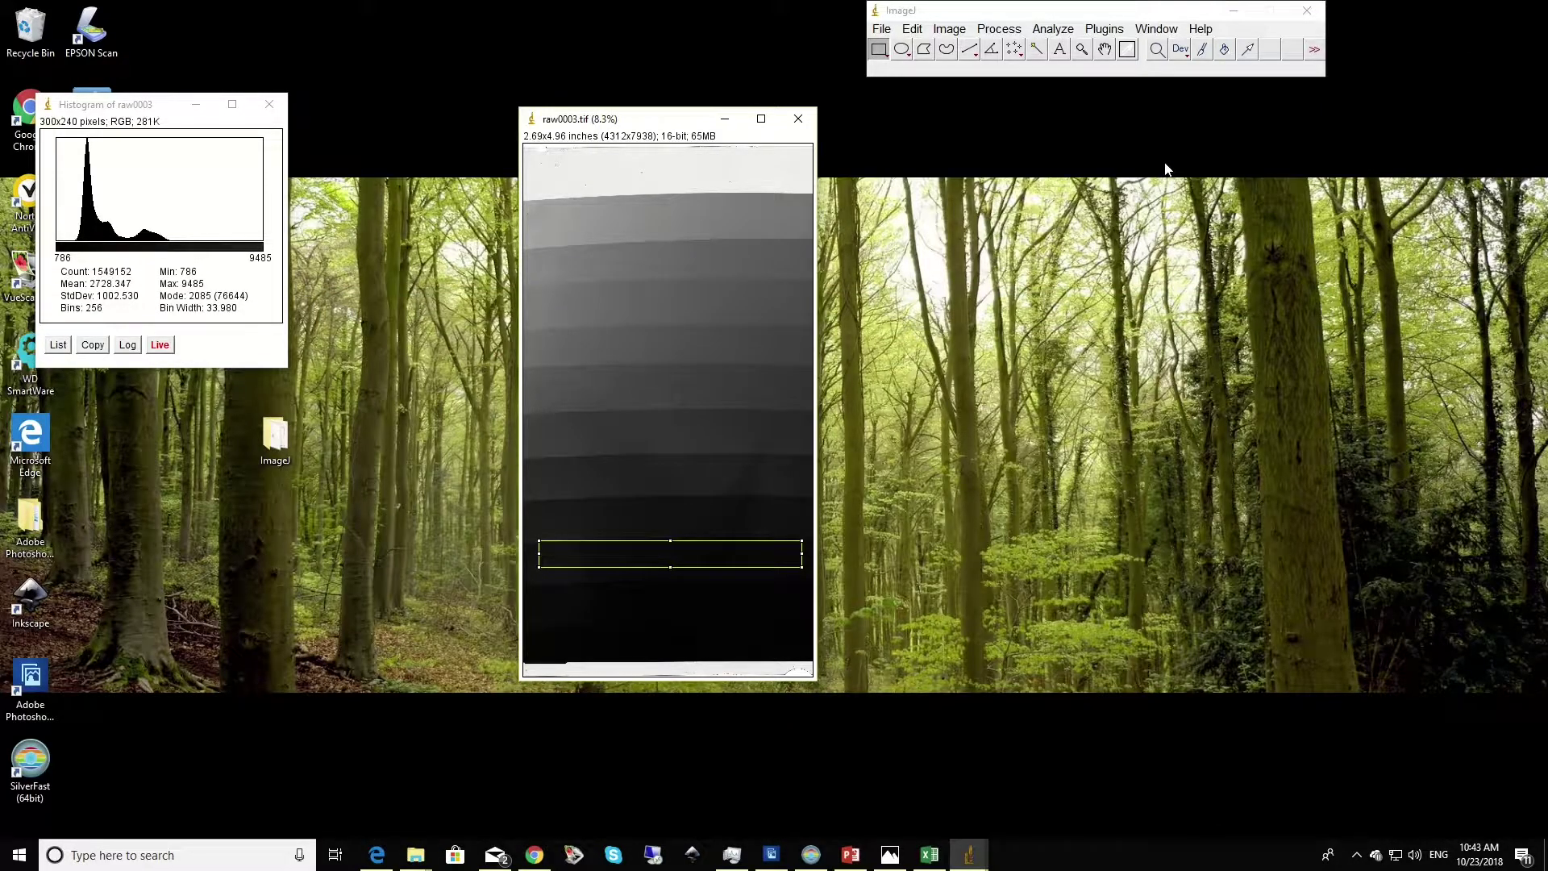